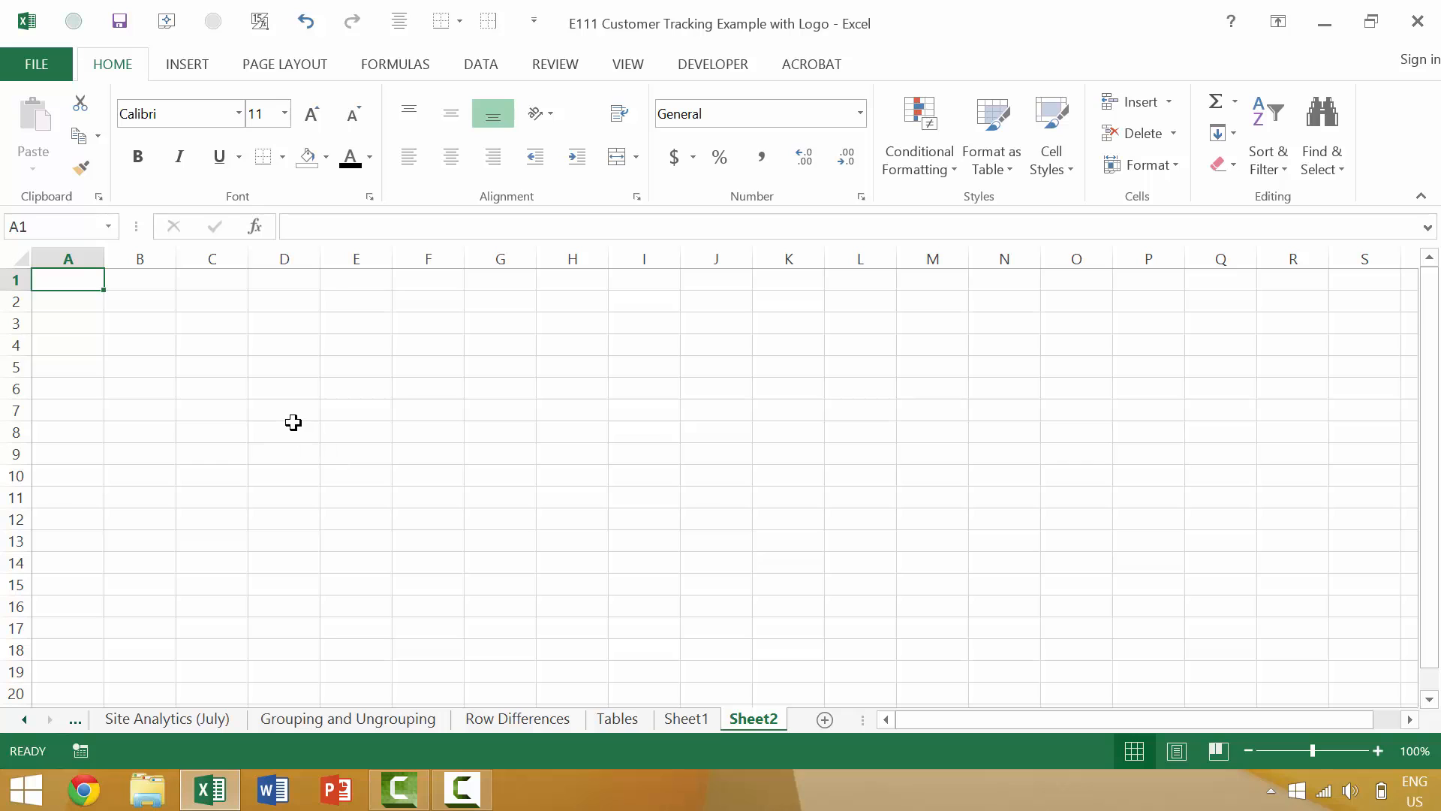
Enter the heading "Today's Date" in cell B3 and autofit column B to it
{"action": "left_click", "coordinate": [138, 325]}
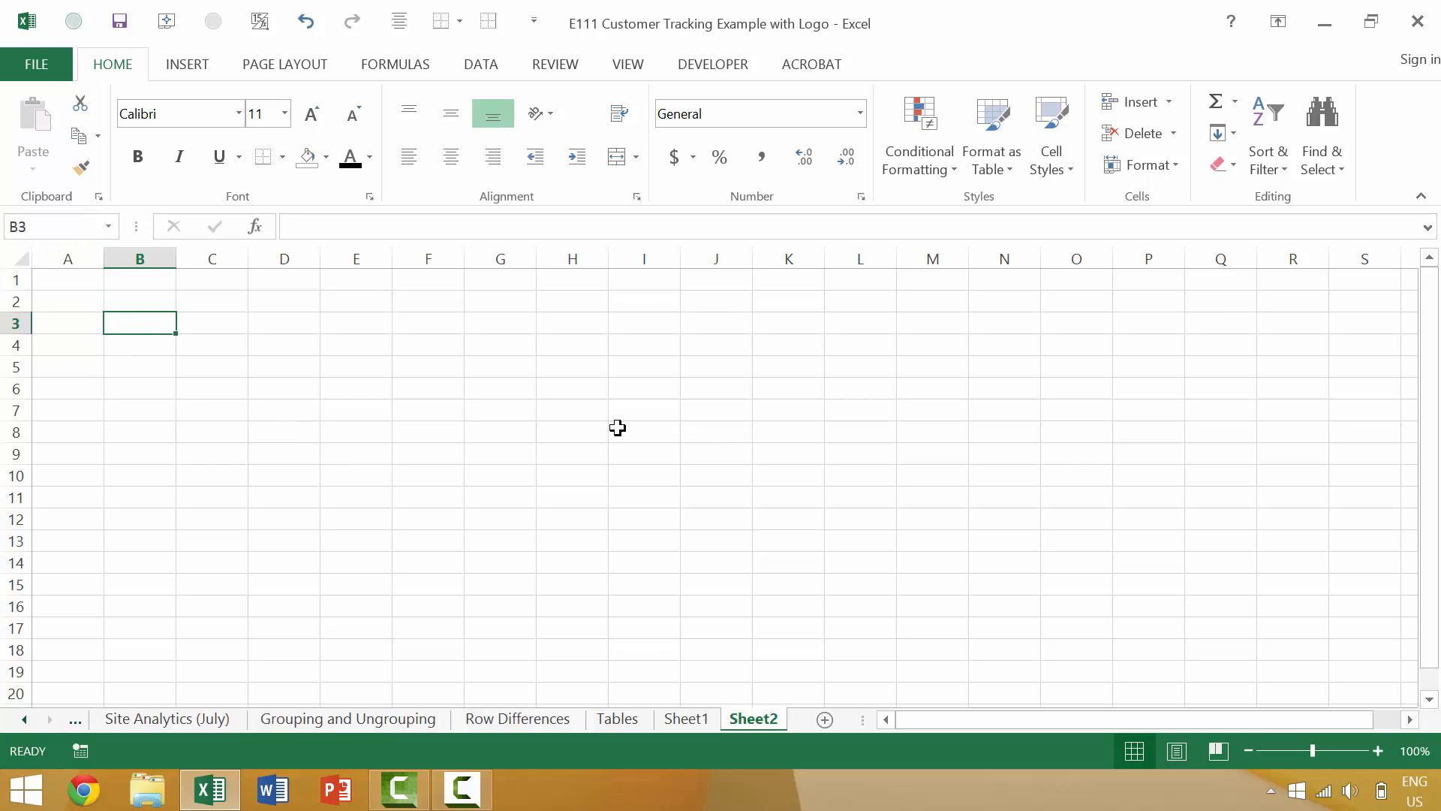
{"action": "type", "text": "Today'"}
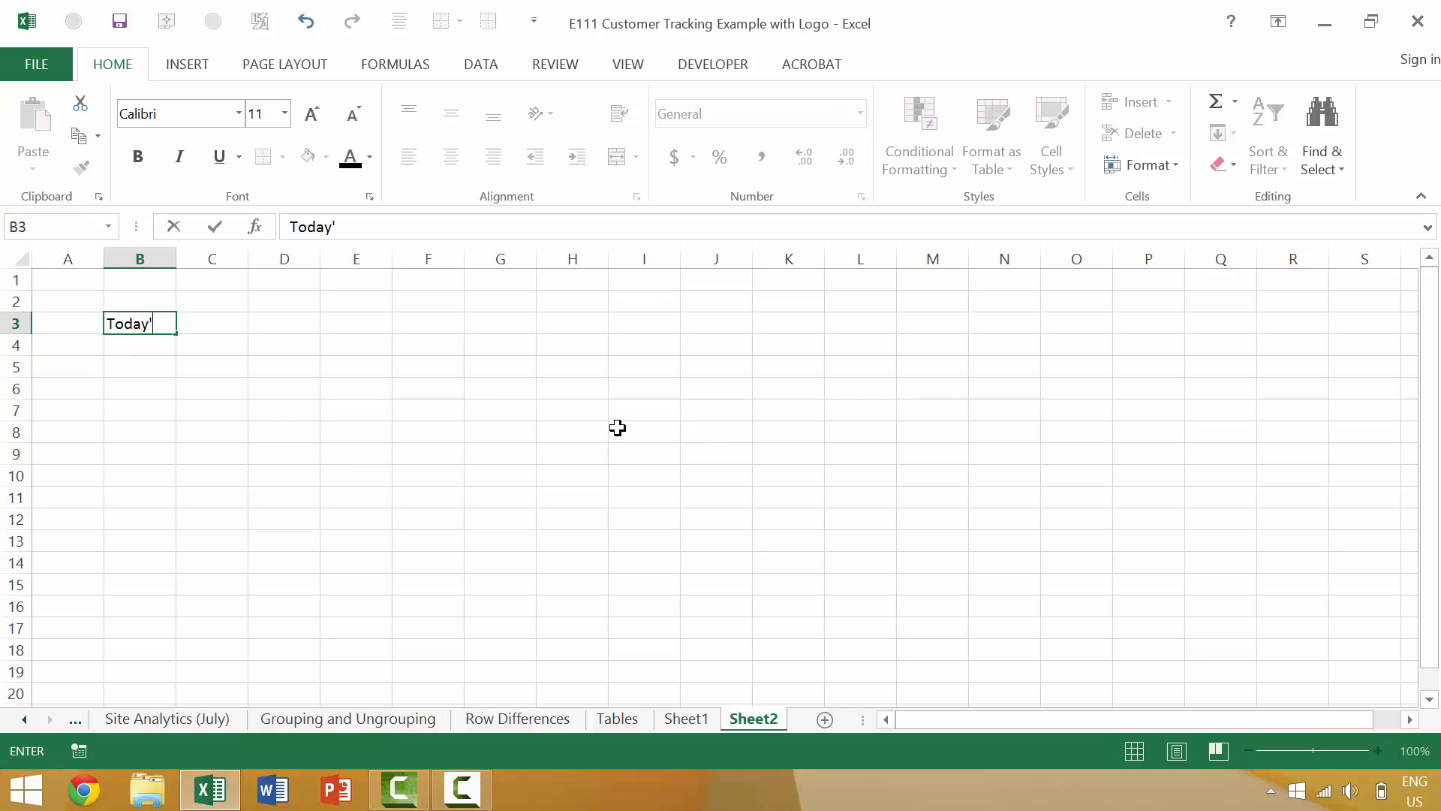
{"action": "type", "text": "s Date"}
{"action": "key", "text": "Return"}
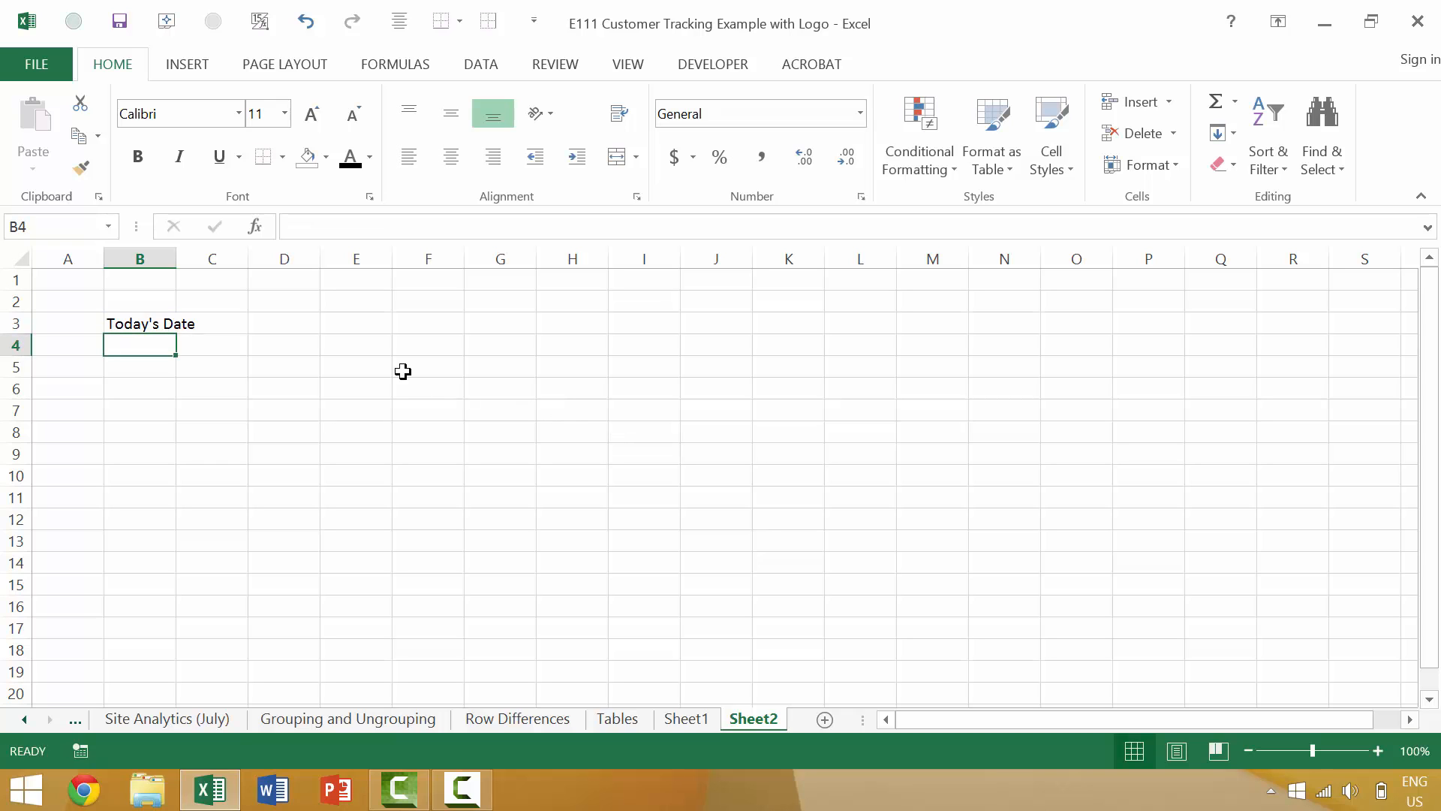
{"action": "double_click", "coordinate": [176, 259]}
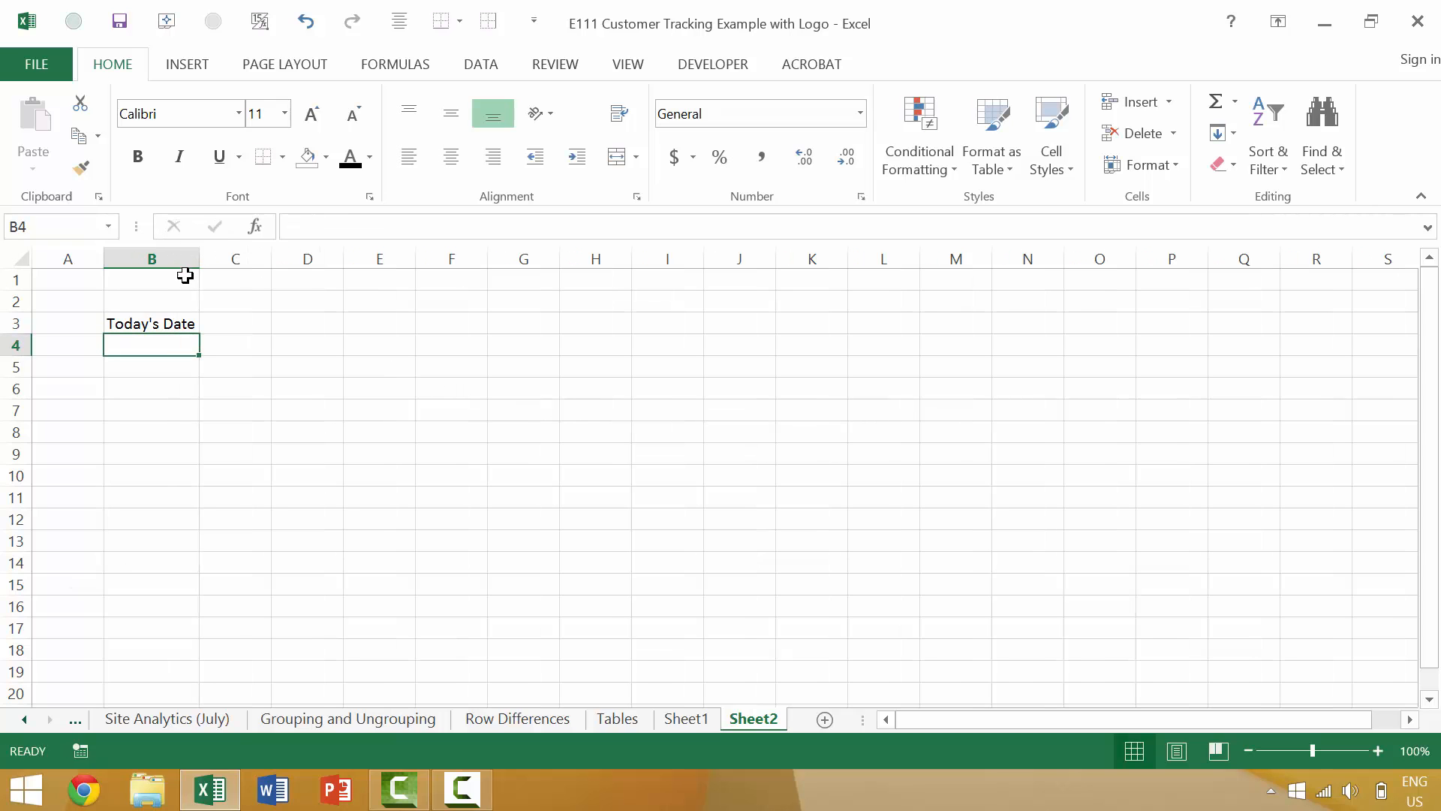
Switch to Chrome, search the web for "today's date" and copy the full date from the result
{"action": "key", "text": "super+1"}
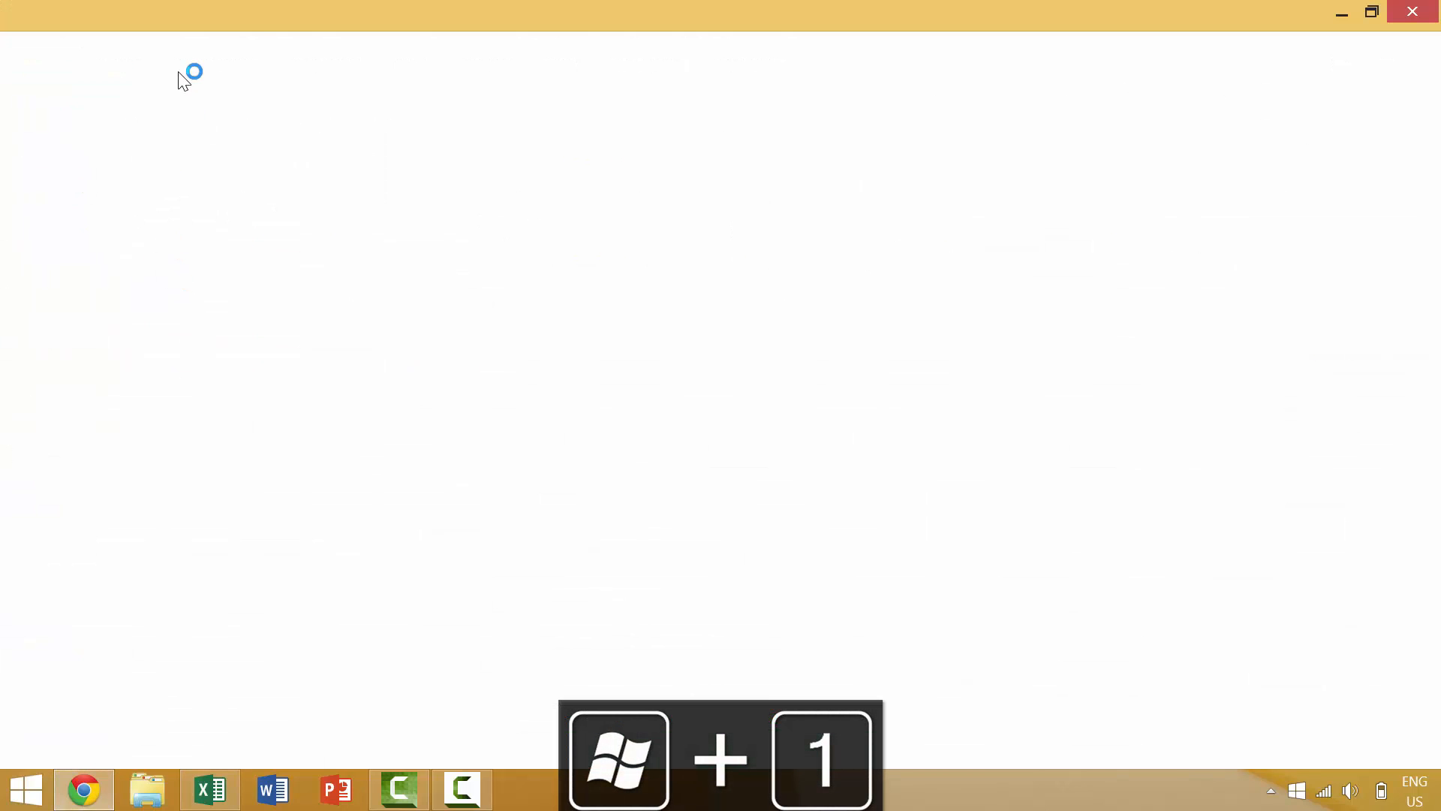
{"action": "type", "text": "today's date"}
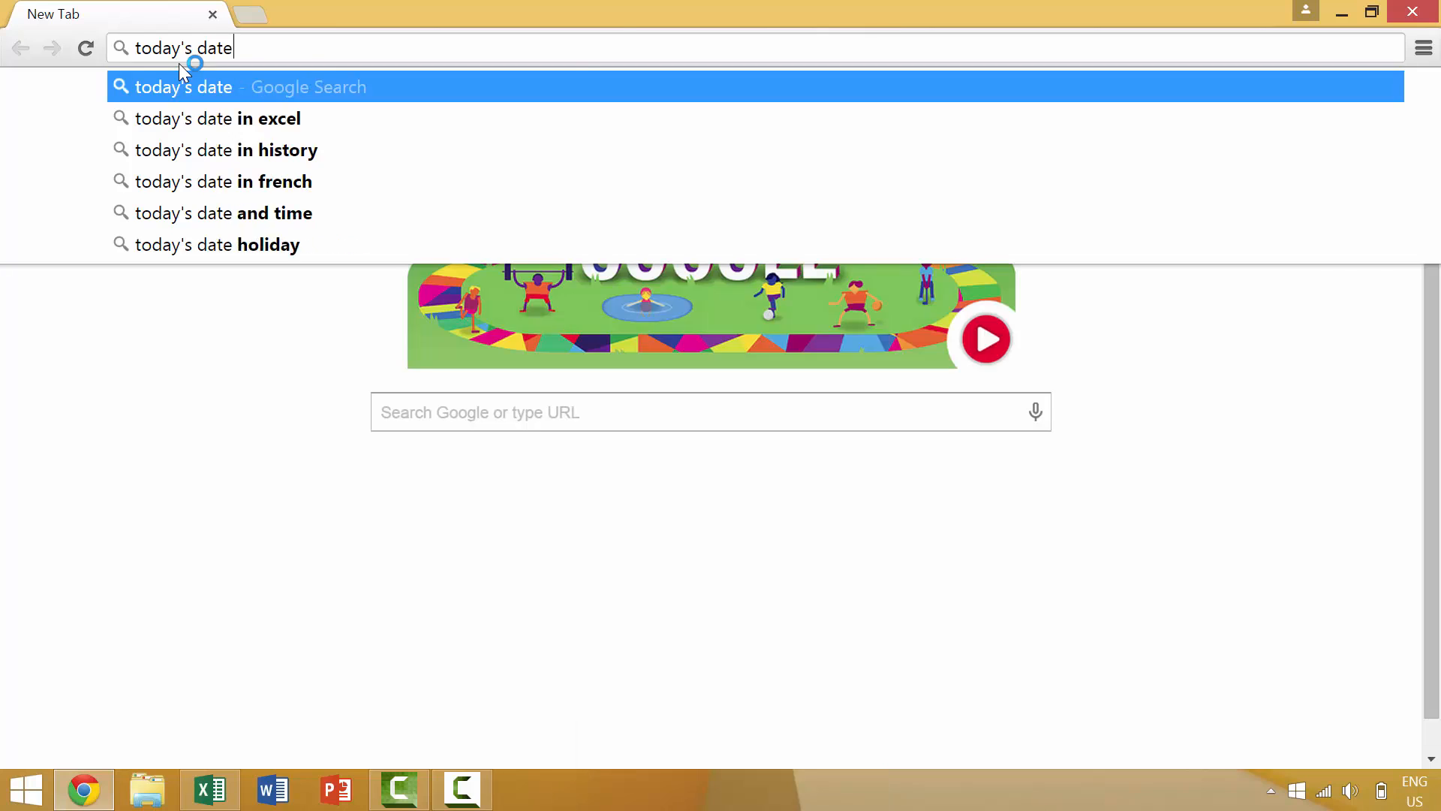
{"action": "key", "text": "Return"}
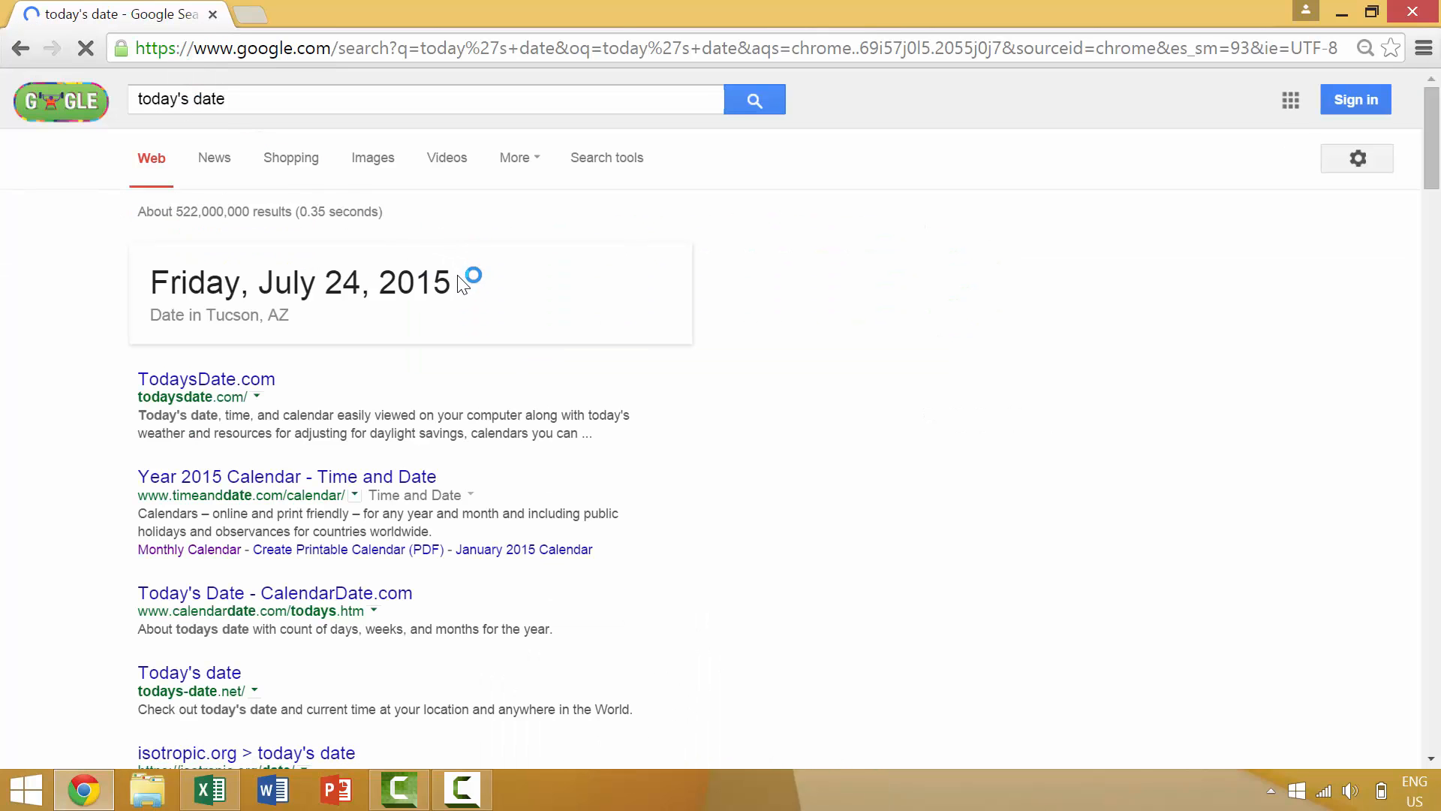
{"action": "left_click_drag", "start_coordinate": [470, 277], "coordinate": [160, 272]}
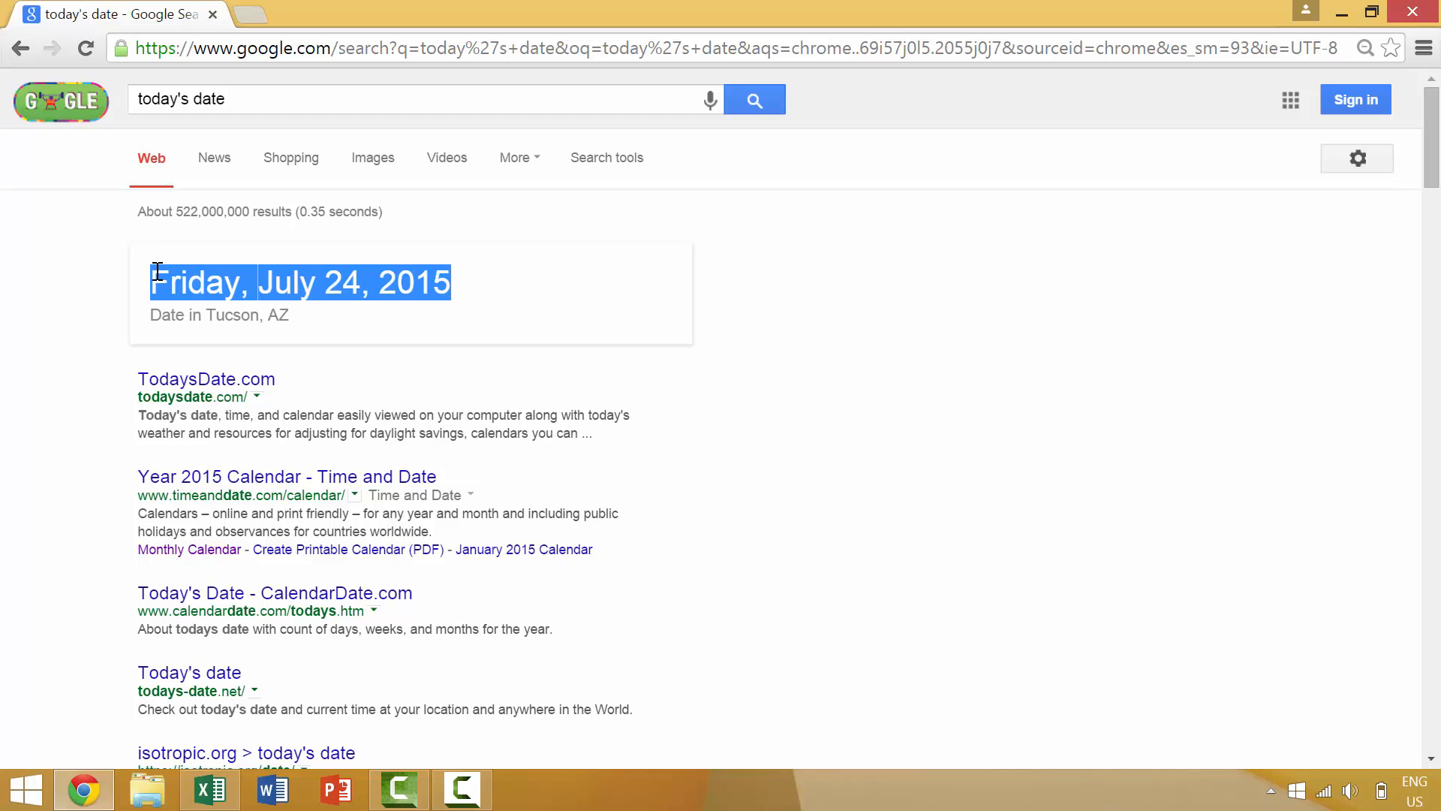
{"action": "key", "text": "ctrl+c"}
Return to Excel, paste the copied date into cell B4 as Unicode Text and autofit column B
{"action": "key", "text": "alt+Tab"}
{"action": "key", "text": "ctrl+v"}
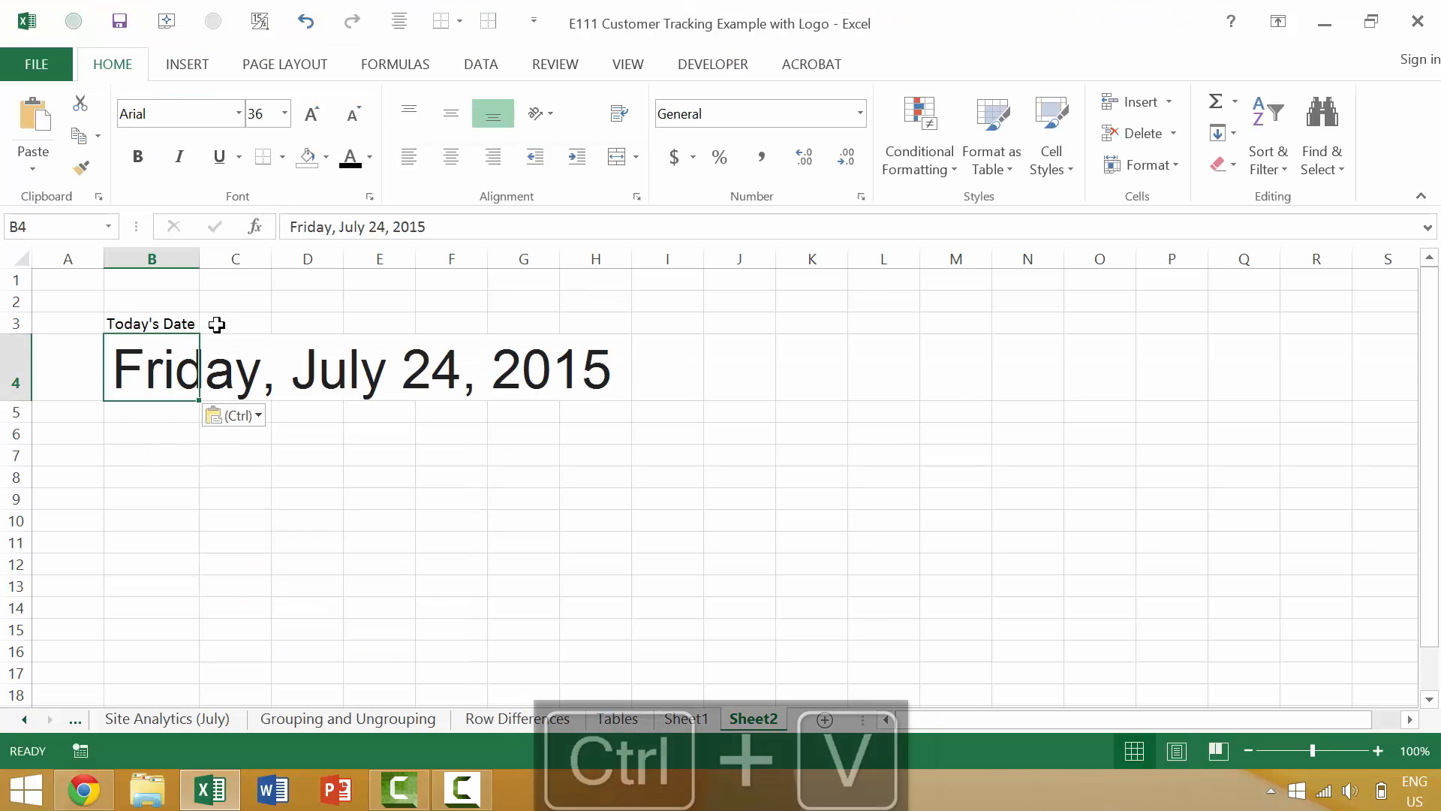
{"action": "key", "text": "ctrl+z"}
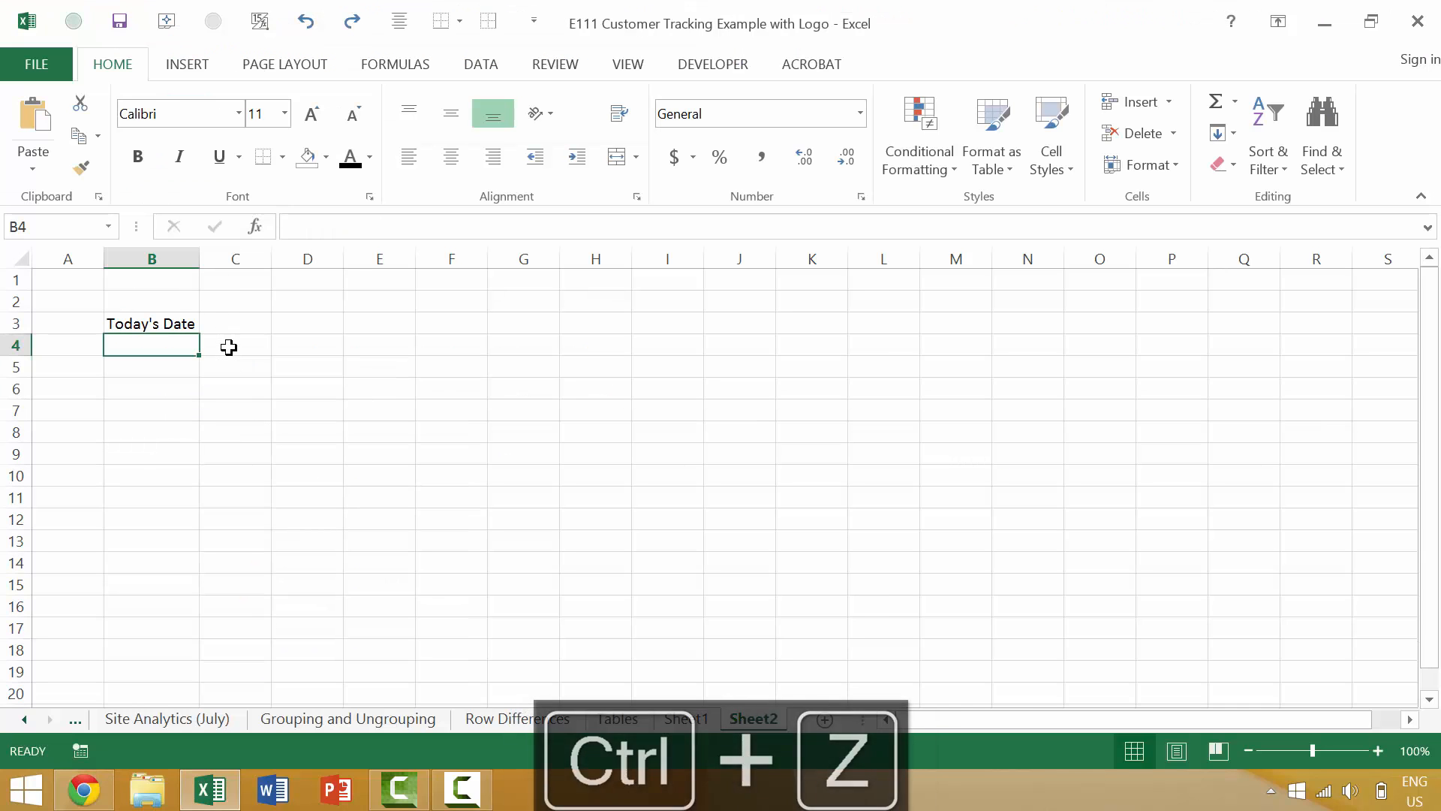
{"action": "key", "text": "ctrl+alt+v"}
{"action": "left_click", "coordinate": [634, 189]}
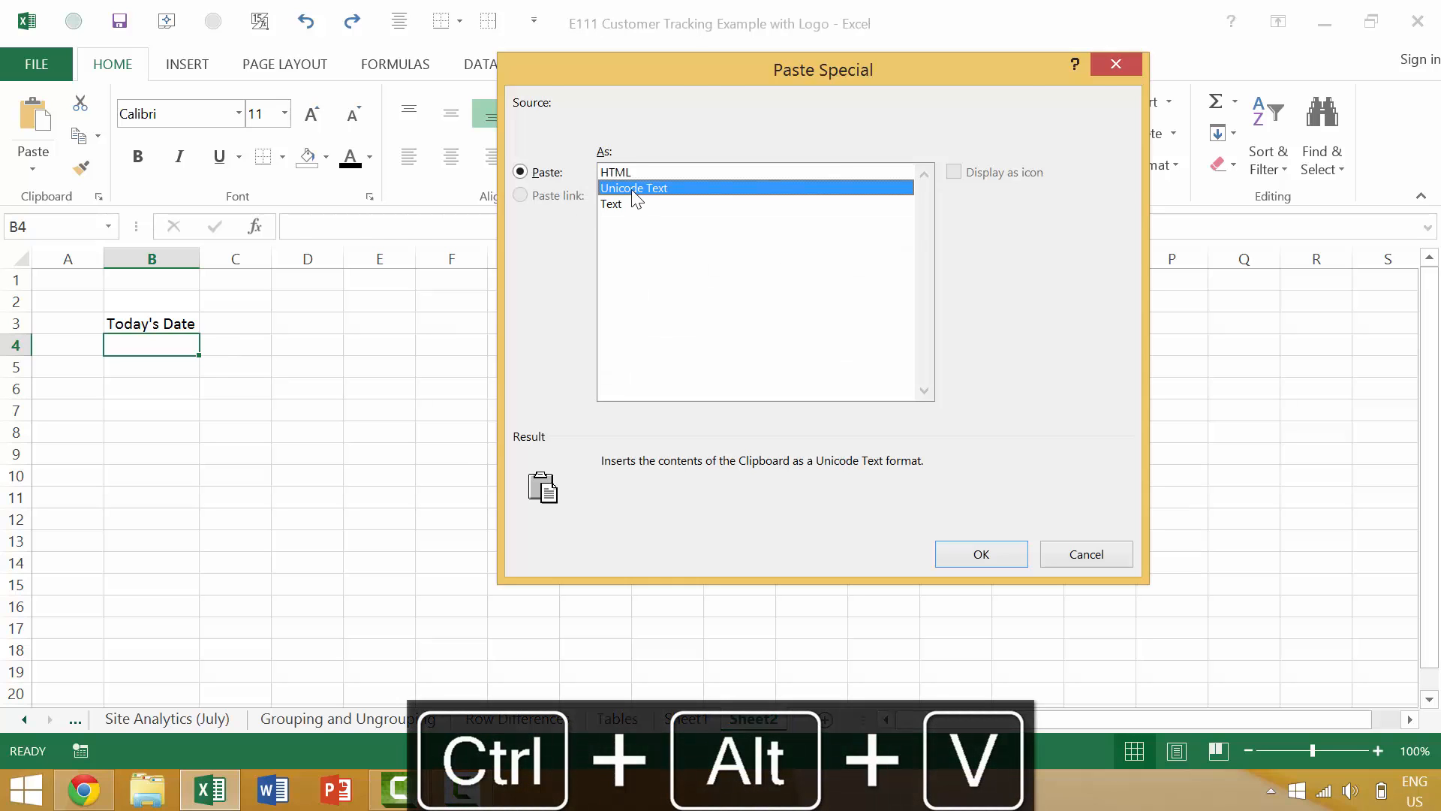
{"action": "key", "text": "Return"}
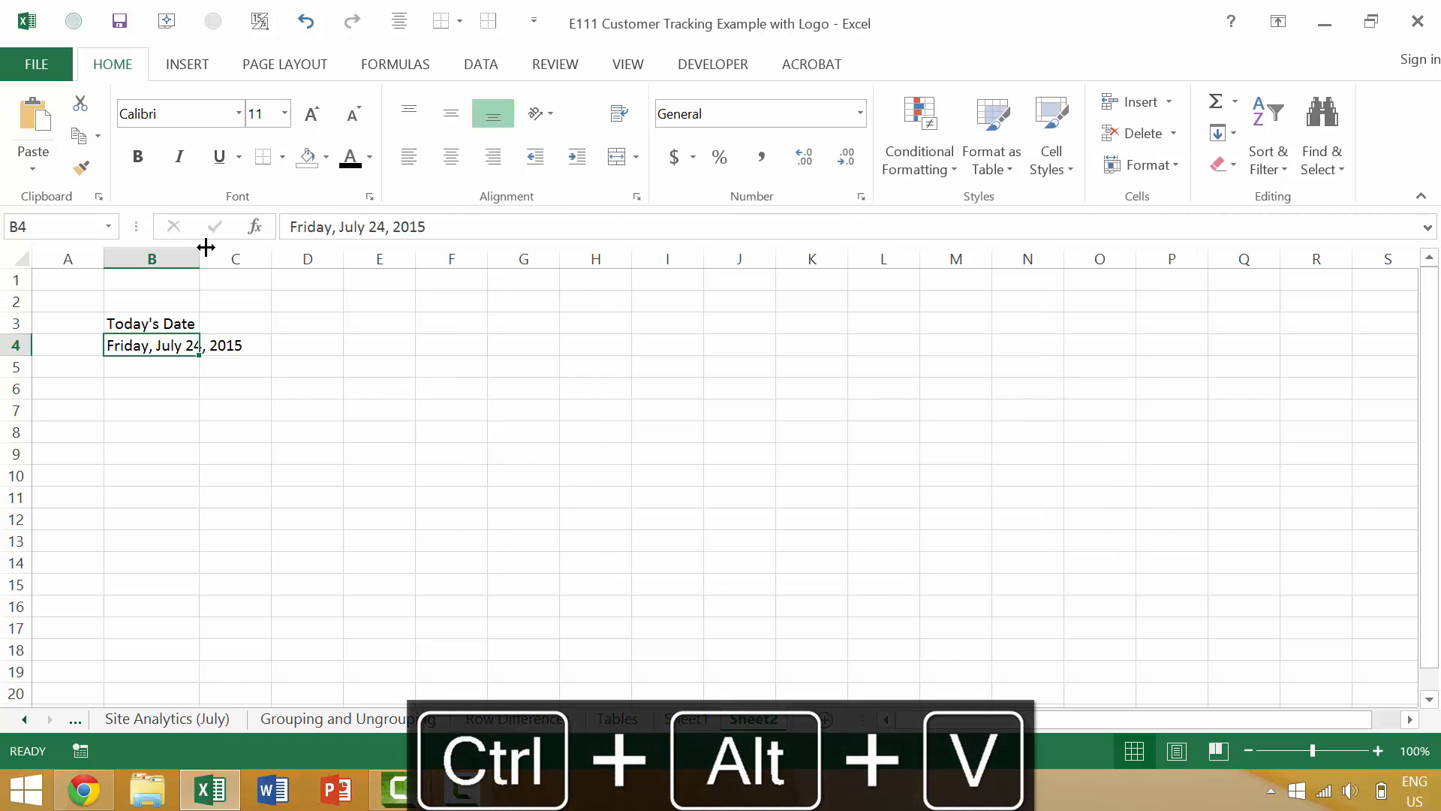
{"action": "double_click", "coordinate": [199, 258]}
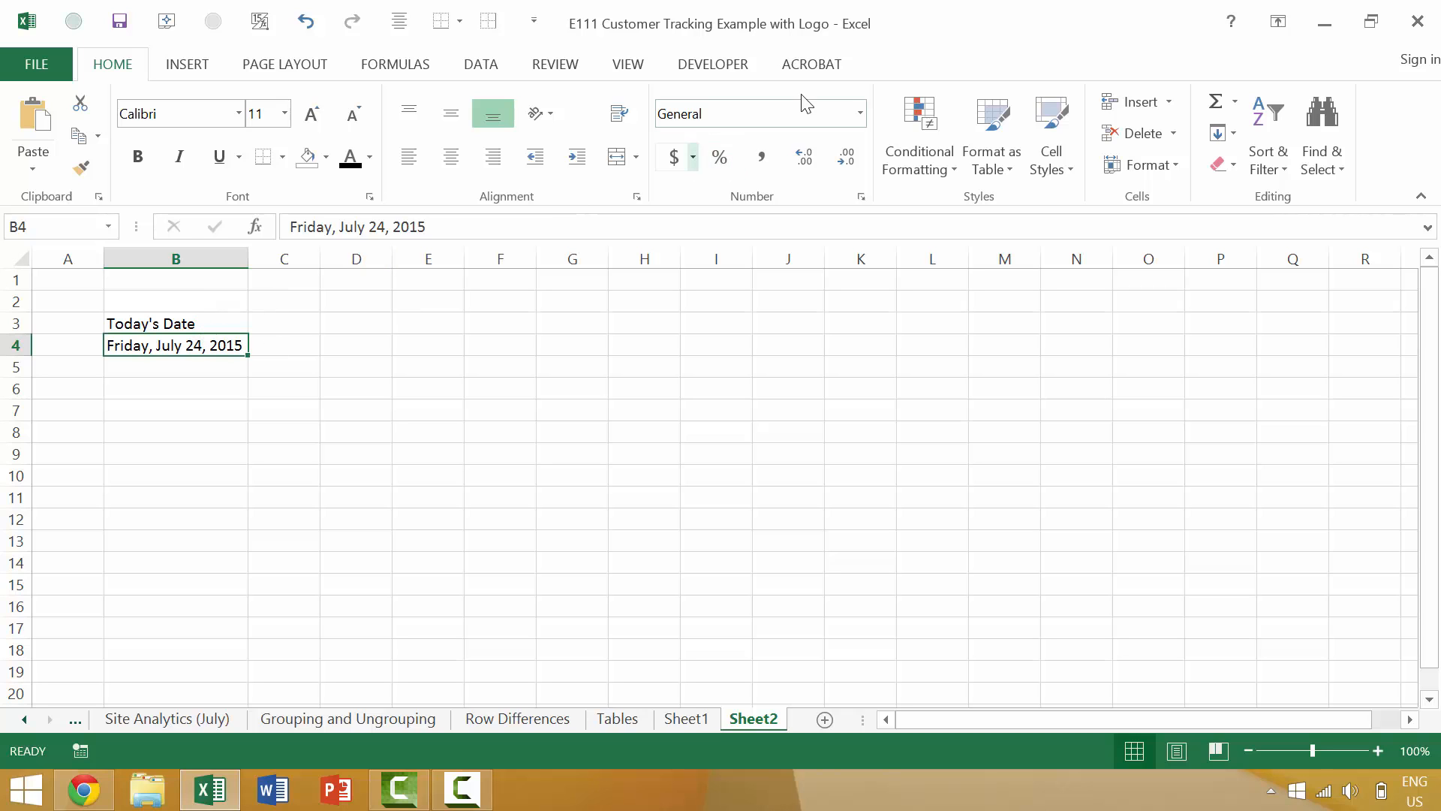
Apply the Short Date number format to cell B4 and clear the cell's contents
{"action": "left_click", "coordinate": [860, 113]}
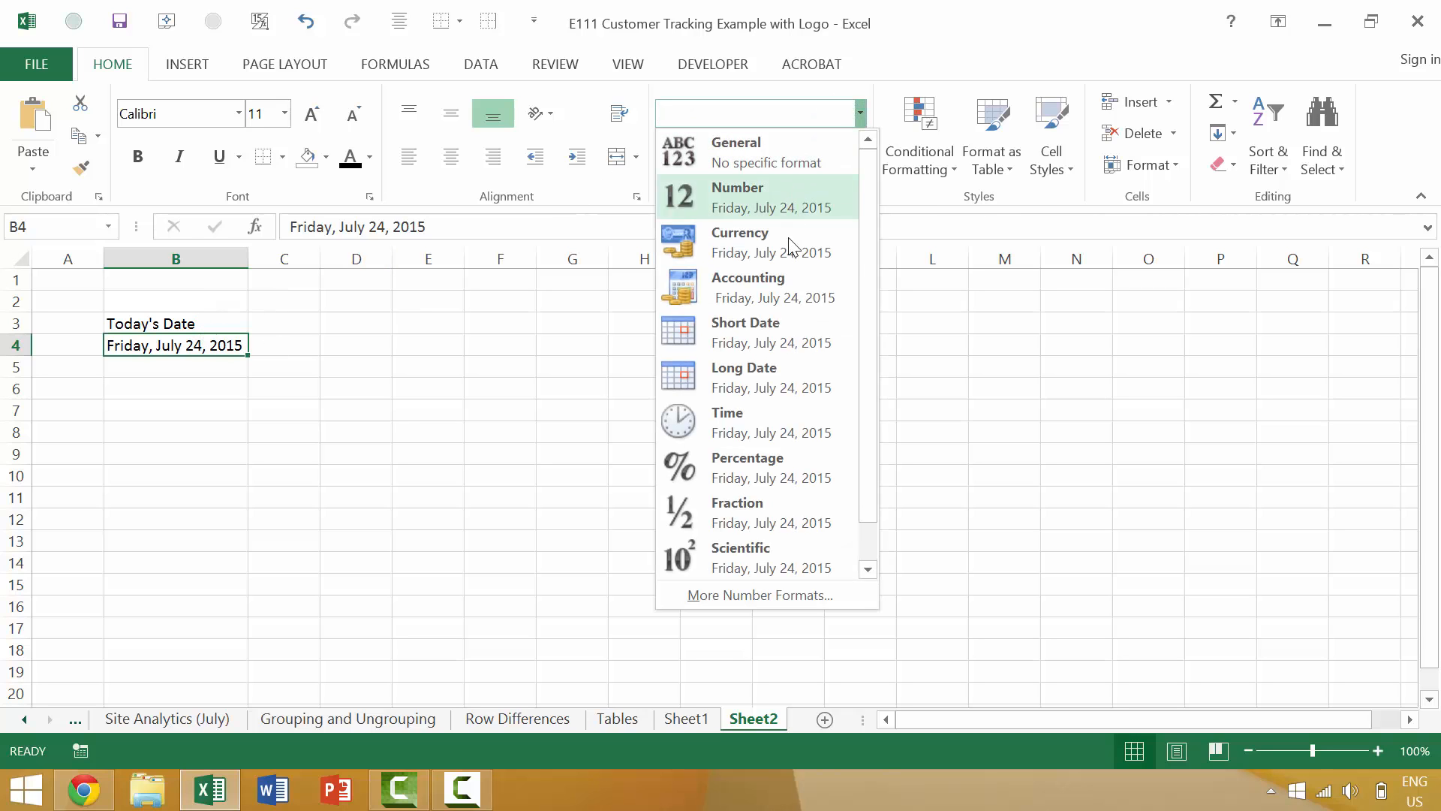
{"action": "left_click", "coordinate": [789, 325]}
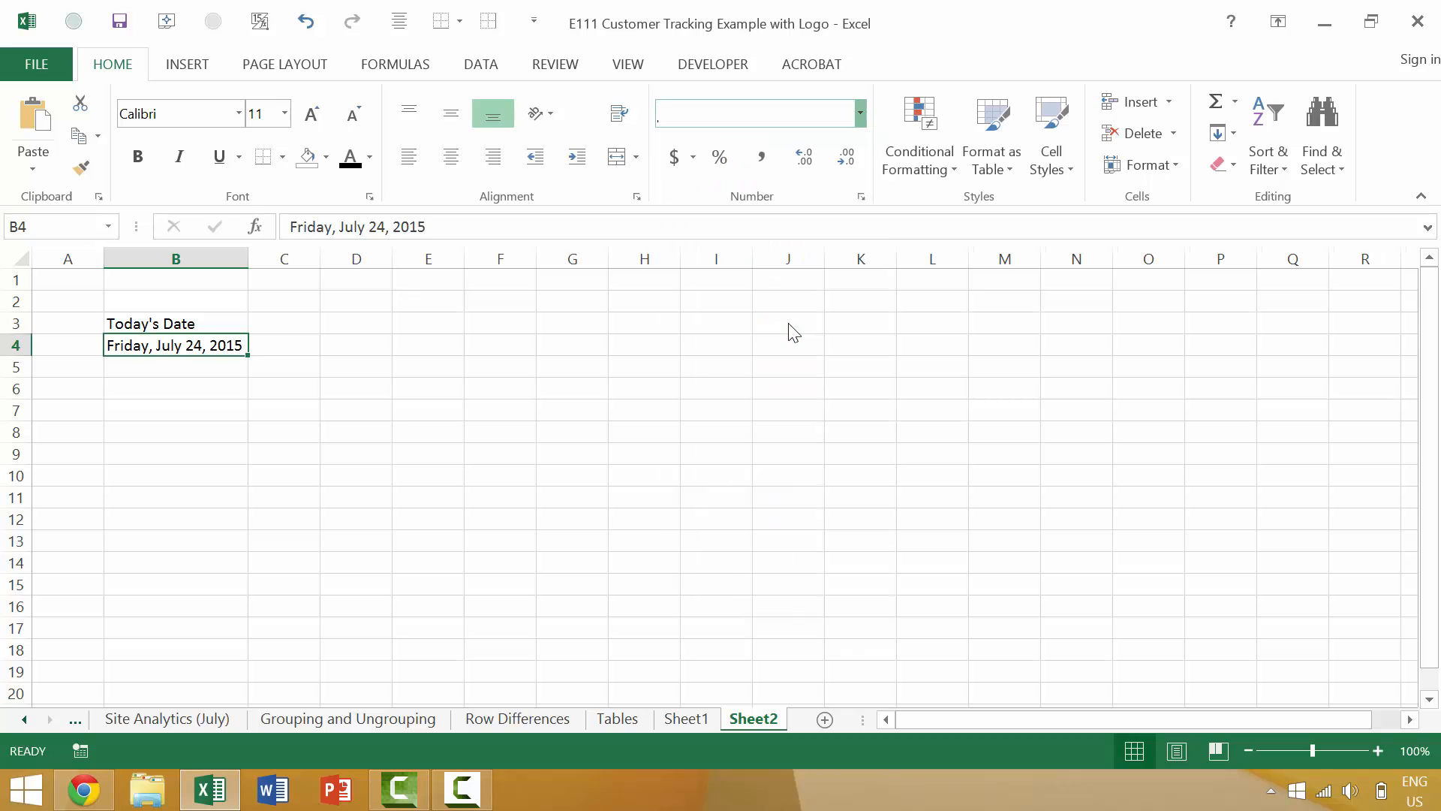
{"action": "left_click", "coordinate": [203, 367]}
{"action": "left_click", "coordinate": [203, 344]}
{"action": "key", "text": "Delete"}
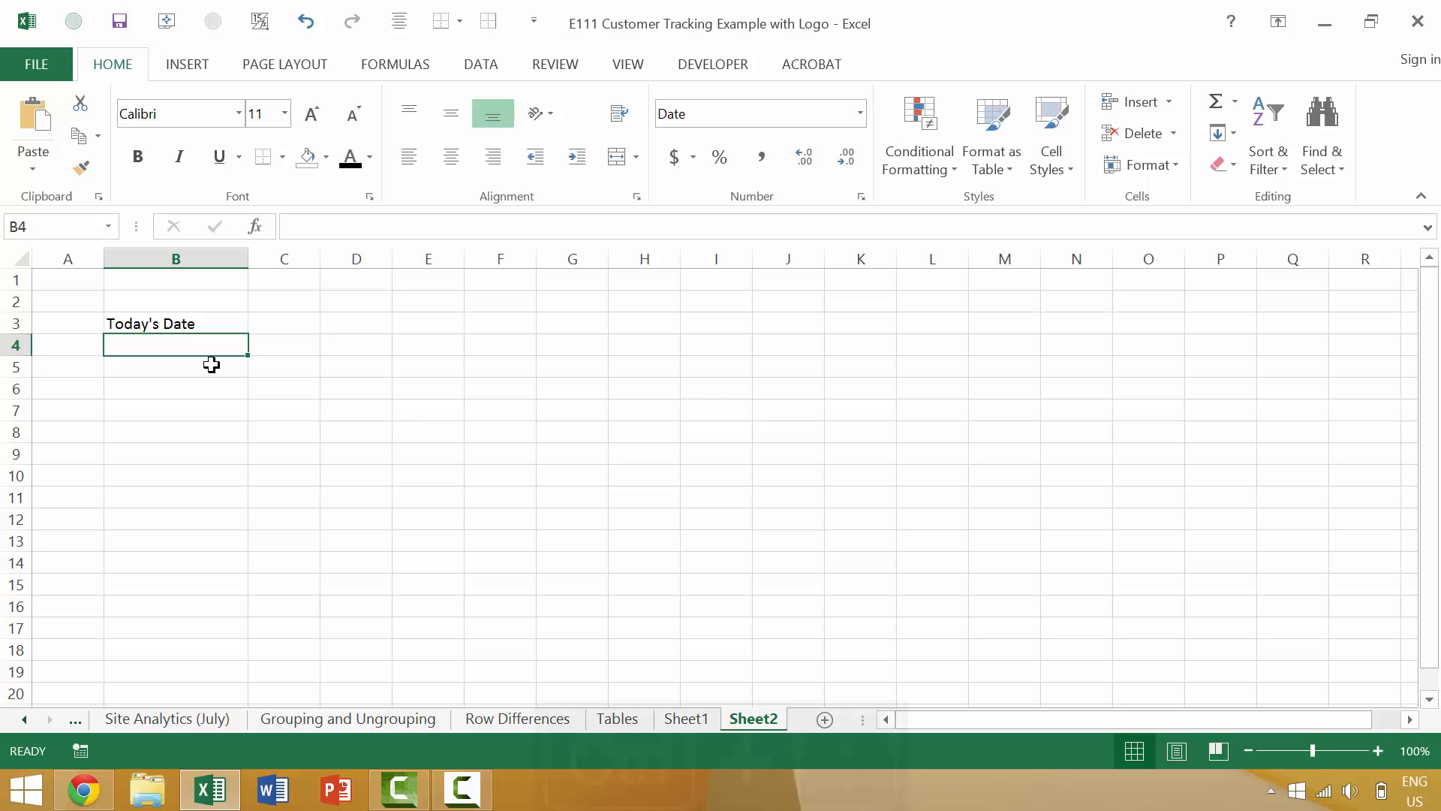
Insert the current date, 7/24/2015, as a fixed value in each of the cells B4, B5 and B6
{"action": "key", "text": "ctrl+semicolon"}
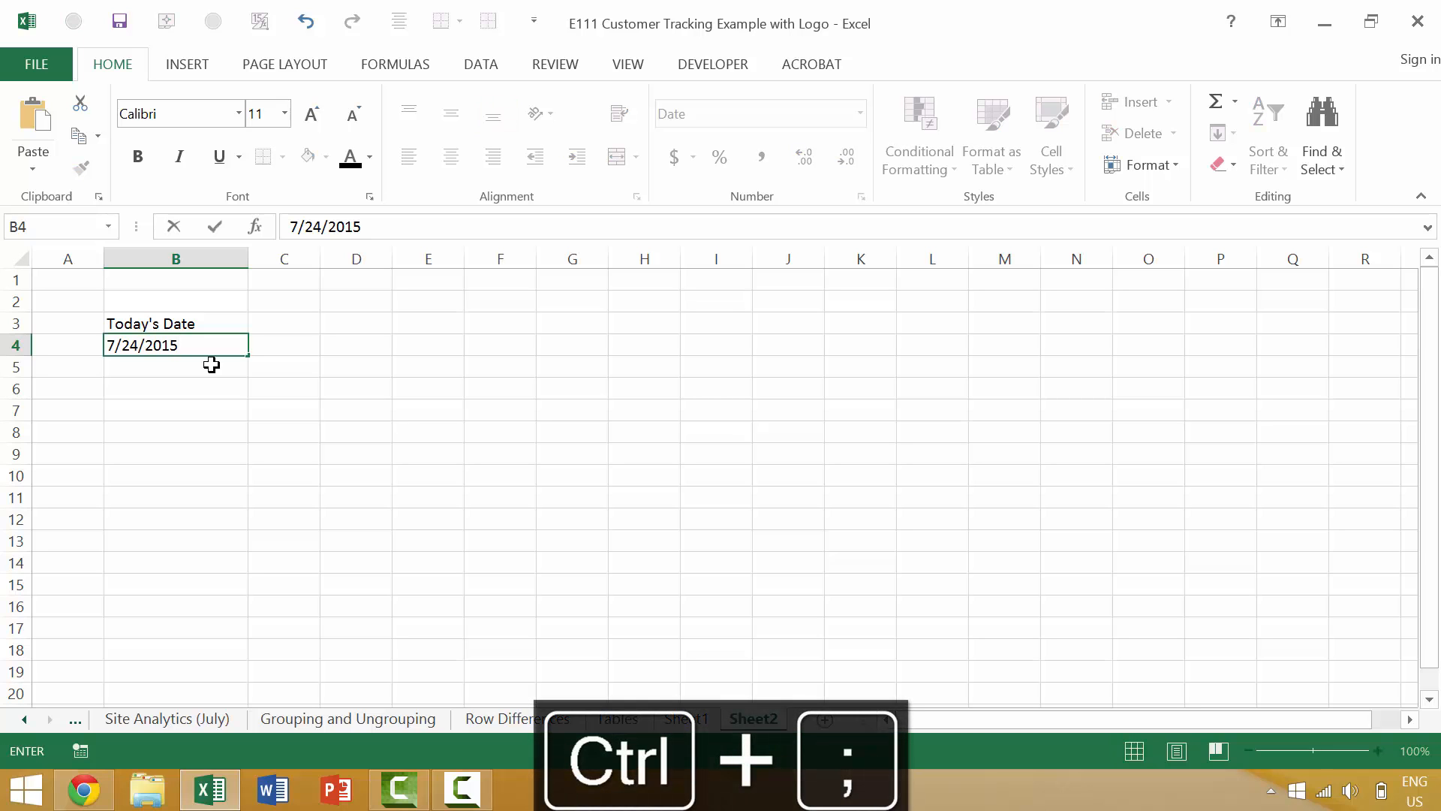
{"action": "key", "text": "Return"}
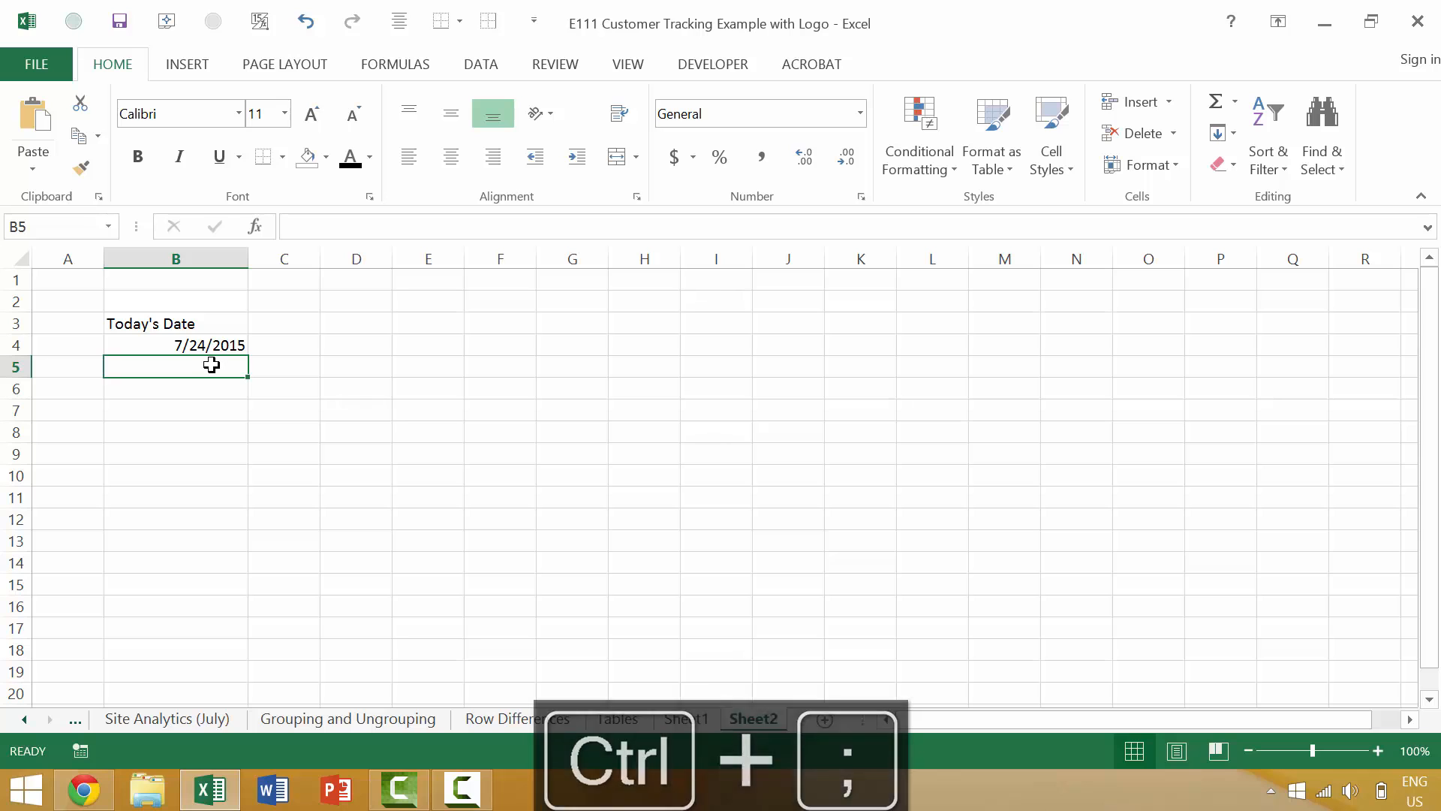
{"action": "key", "text": "ctrl+semicolon"}
{"action": "key", "text": "Return"}
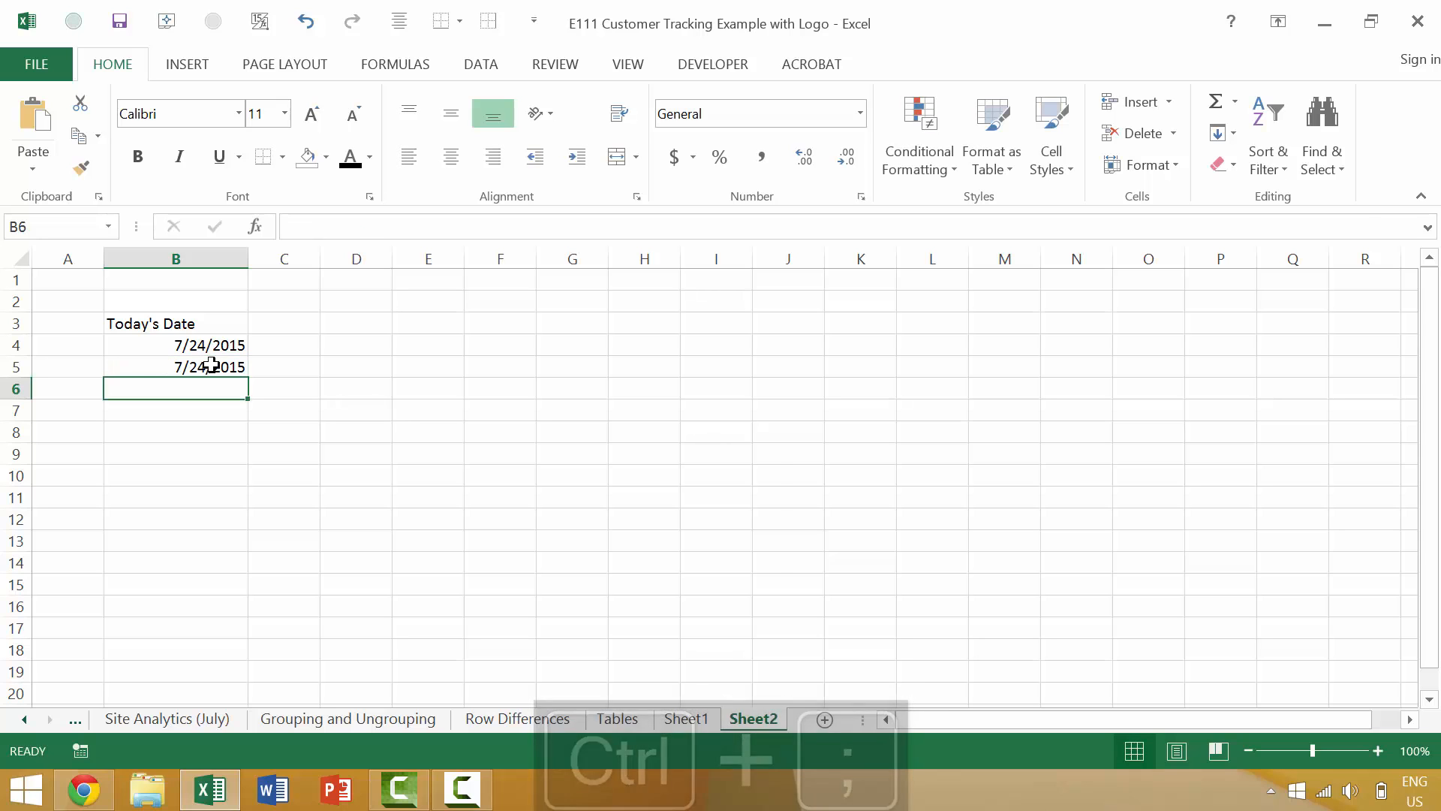
{"action": "key", "text": "ctrl+semicolon"}
{"action": "key", "text": "Return"}
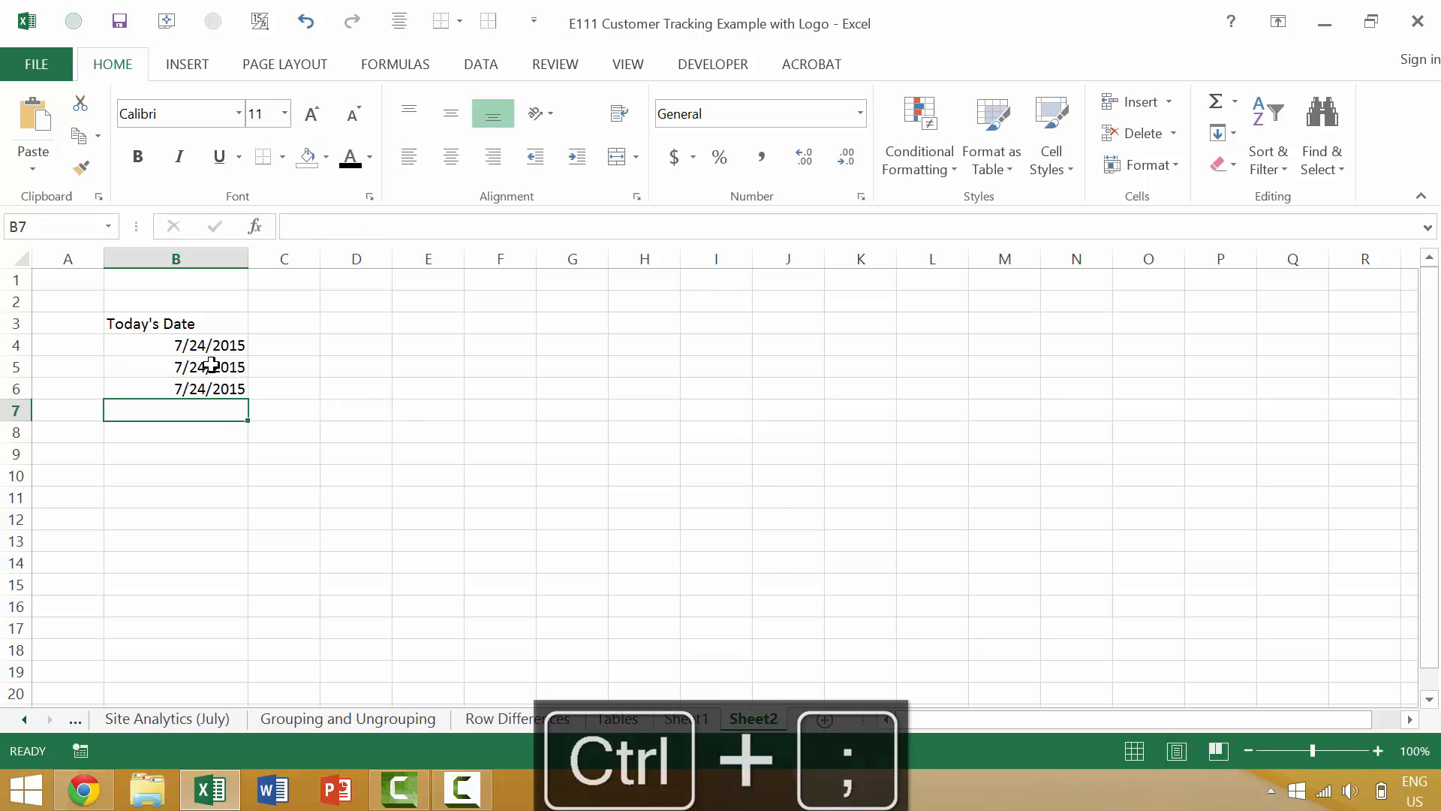
Turn on the Clock system icon in the Windows taskbar's notification area settings and apply the change
{"action": "right_click", "coordinate": [1258, 801]}
{"action": "left_click", "coordinate": [1265, 783]}
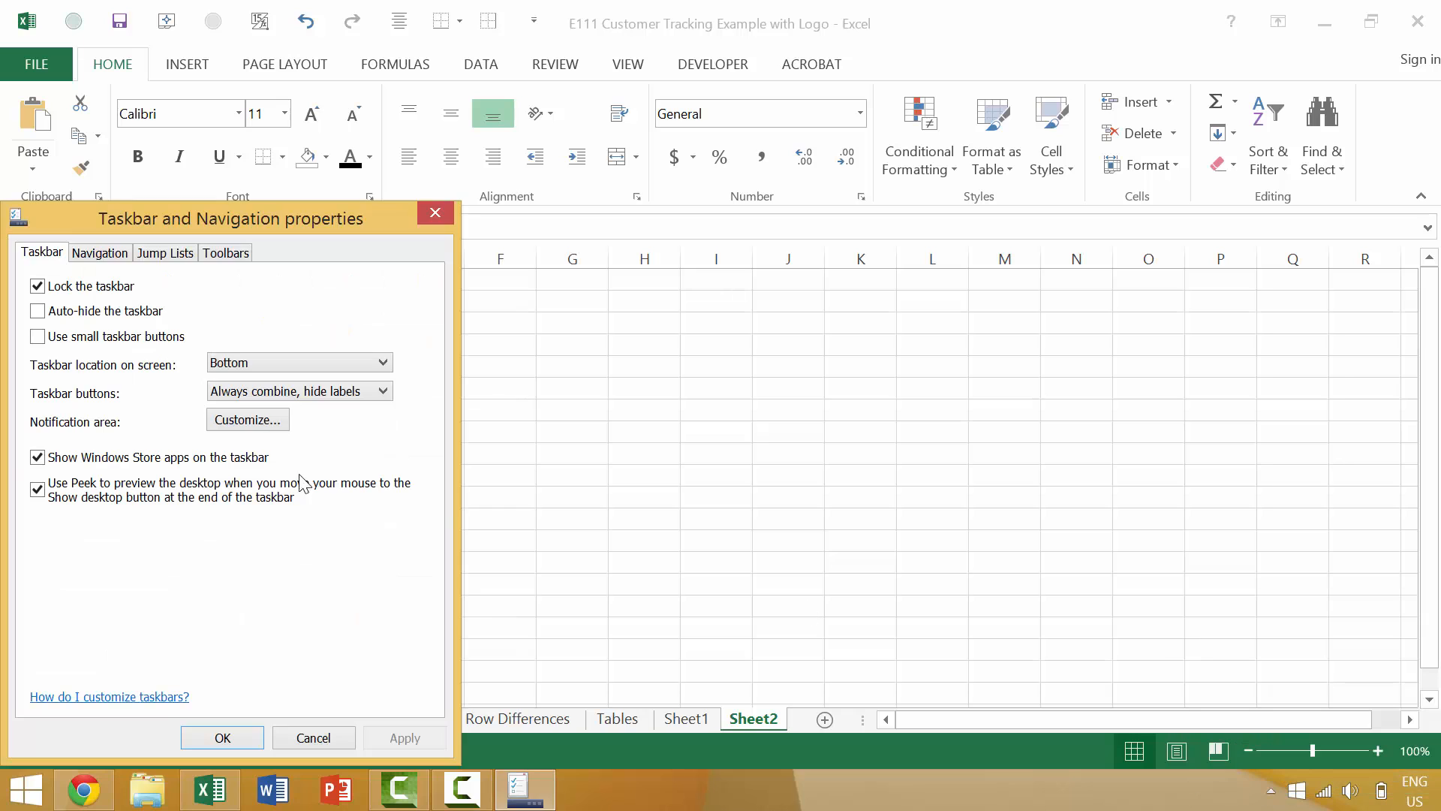
{"action": "left_click", "coordinate": [263, 422]}
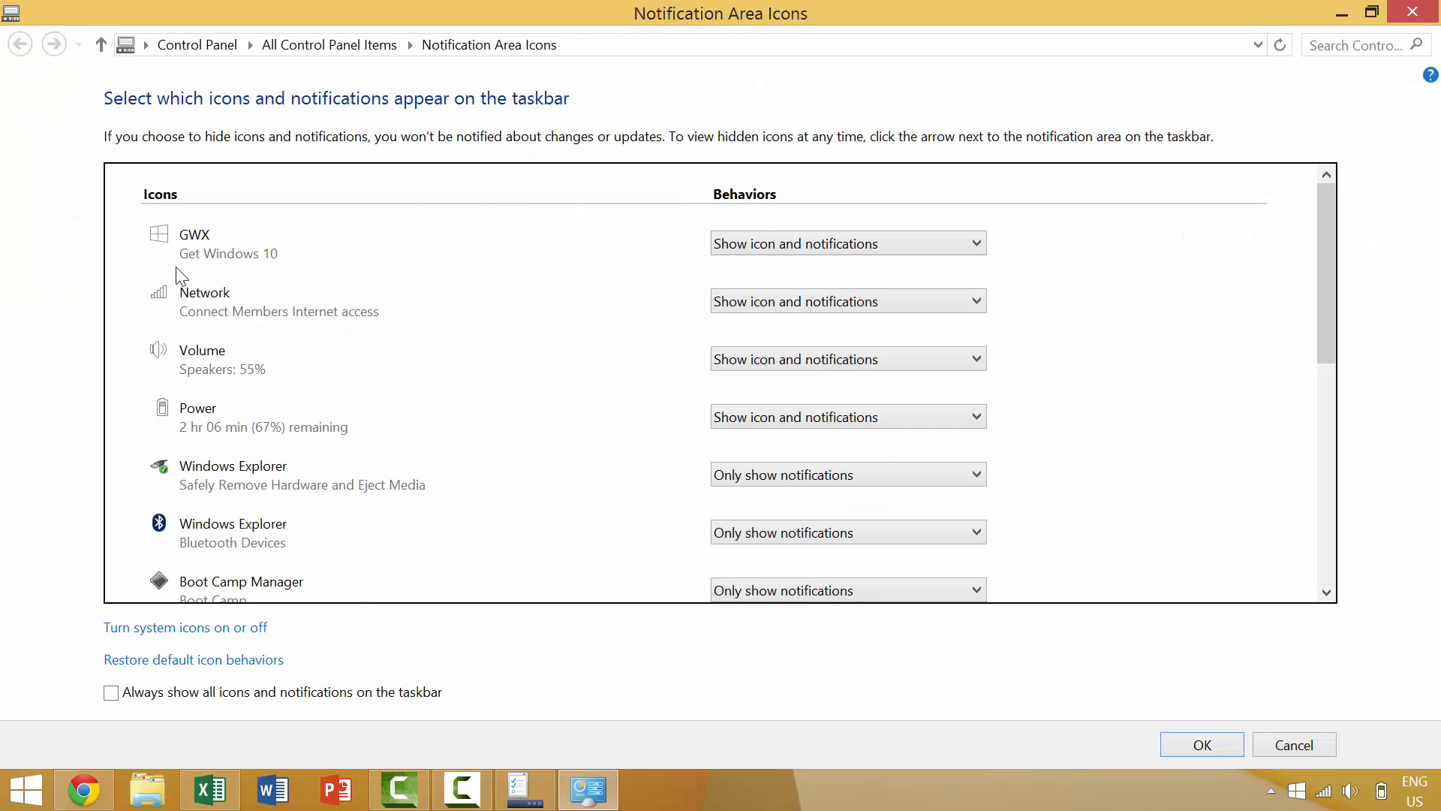
{"action": "left_click", "coordinate": [201, 629]}
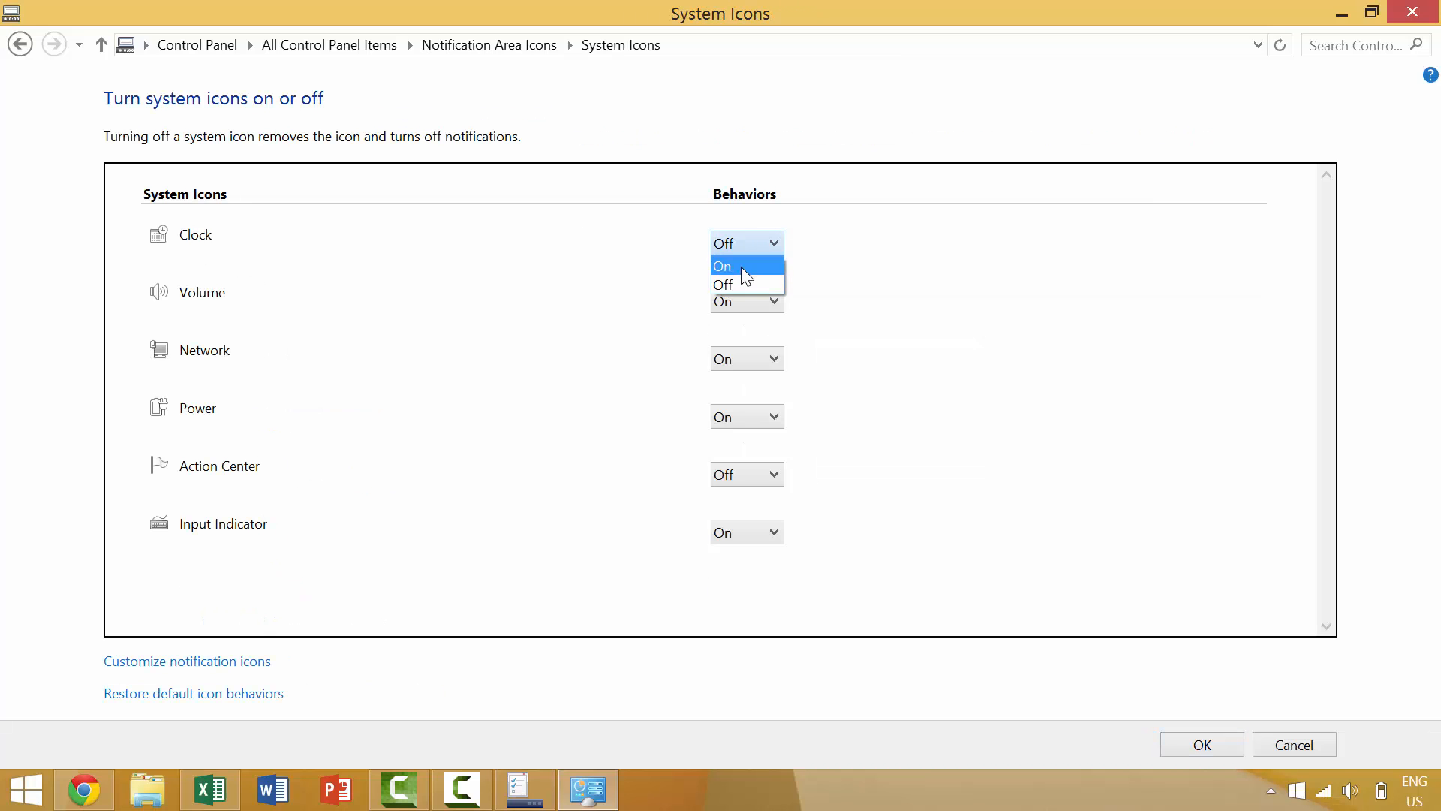
{"action": "left_click", "coordinate": [741, 269]}
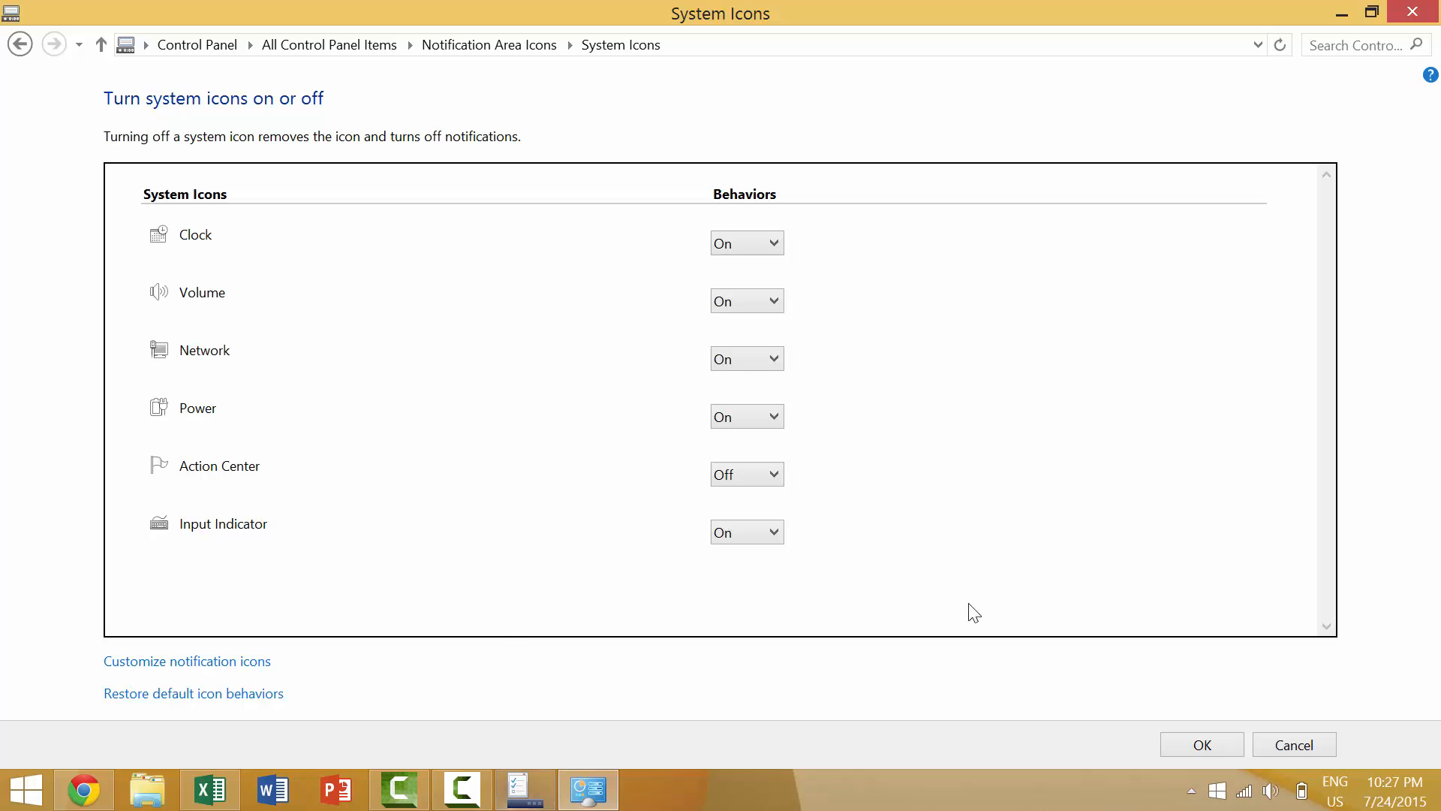
{"action": "left_click", "coordinate": [1203, 746]}
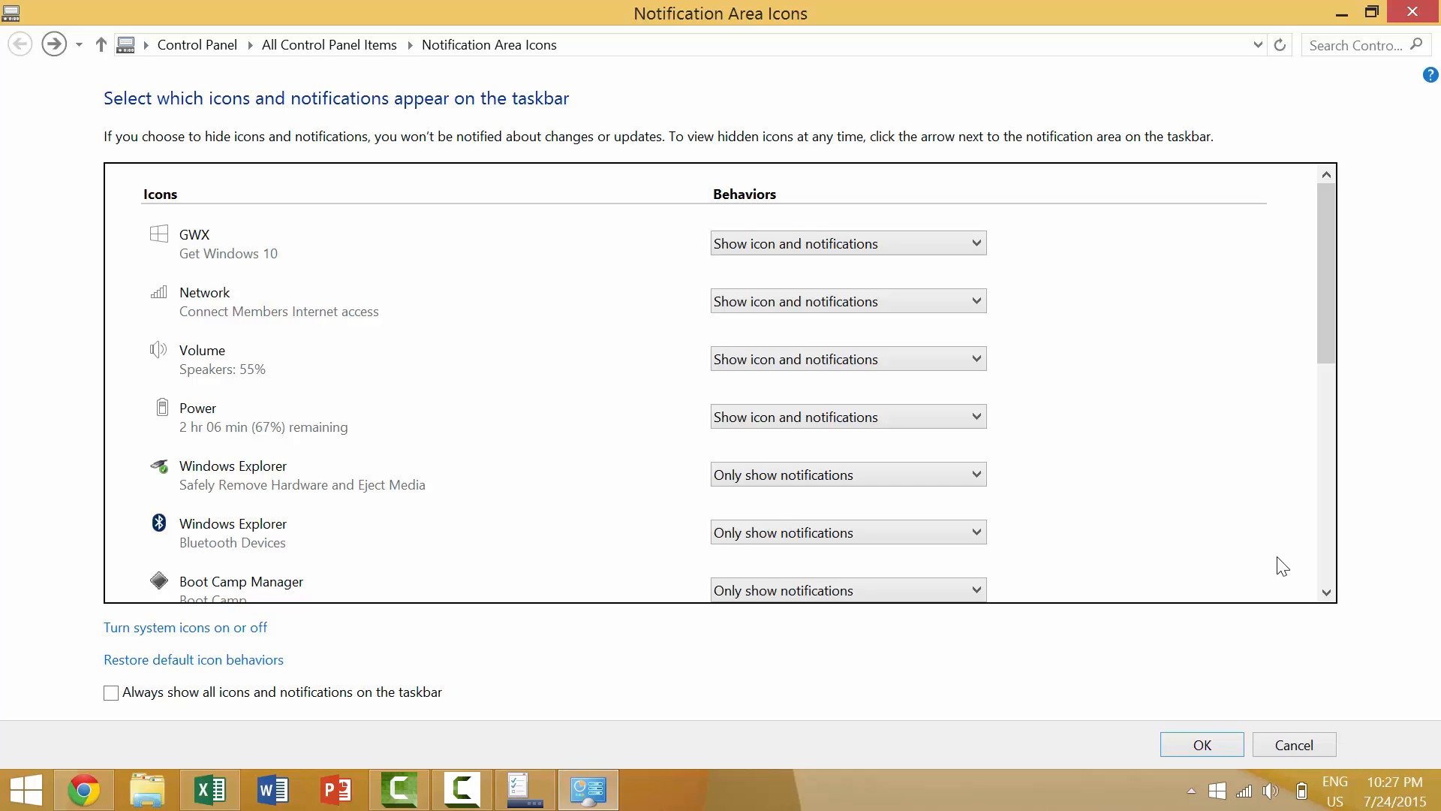
{"action": "left_click", "coordinate": [1206, 746]}
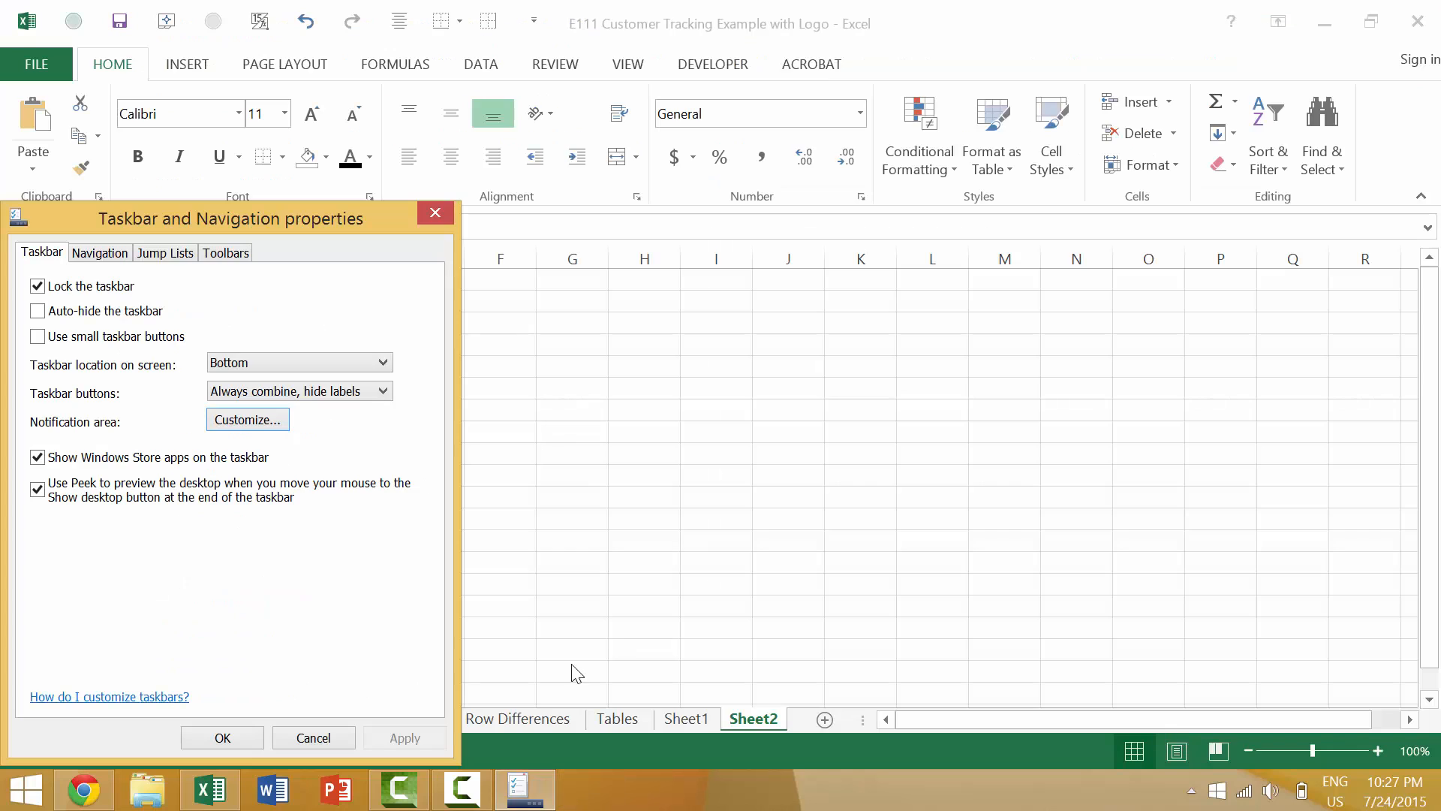
{"action": "left_click", "coordinate": [223, 738]}
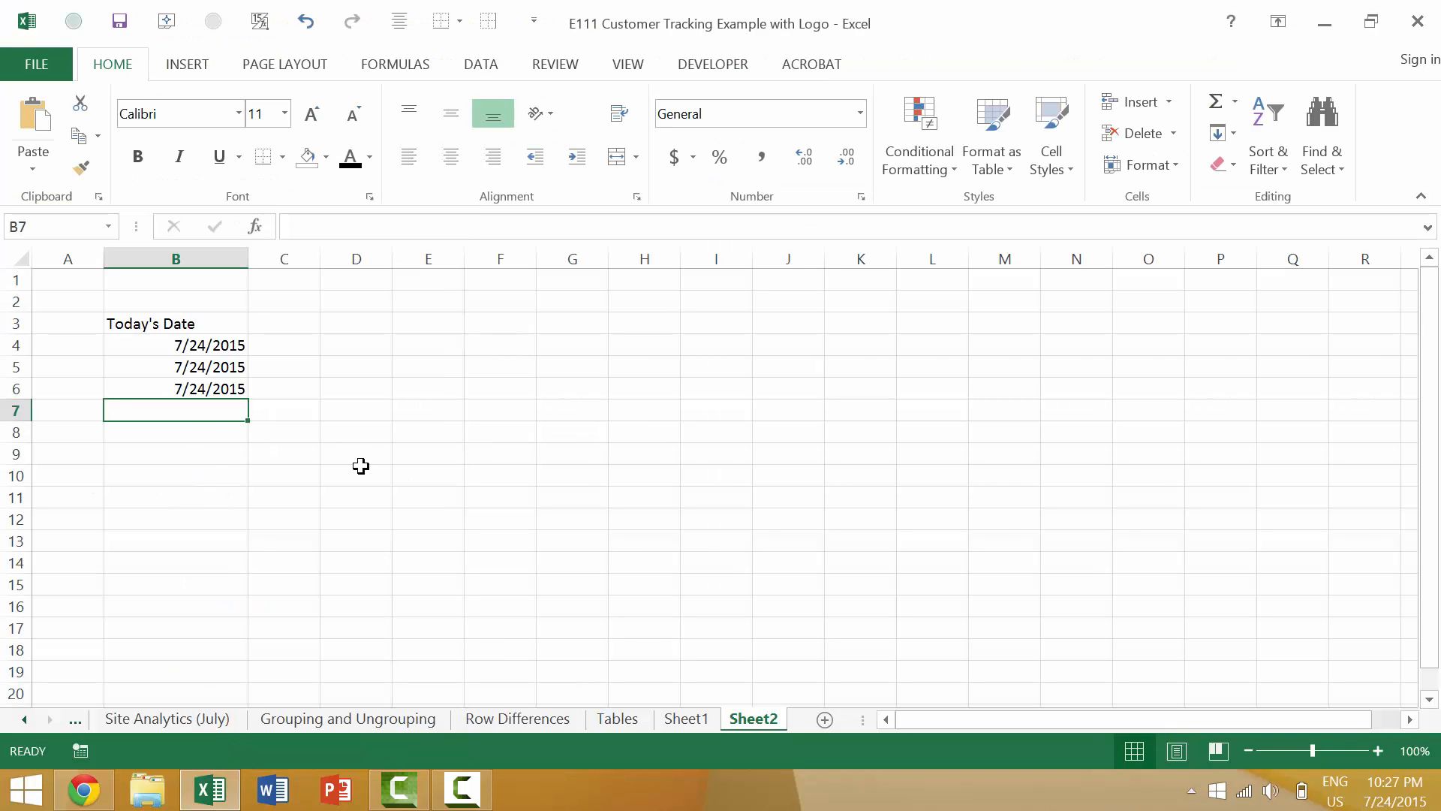
Insert the current date, 7/24/2015, as a fixed value in cell D4
{"action": "left_click_drag", "start_coordinate": [353, 361], "coordinate": [354, 350]}
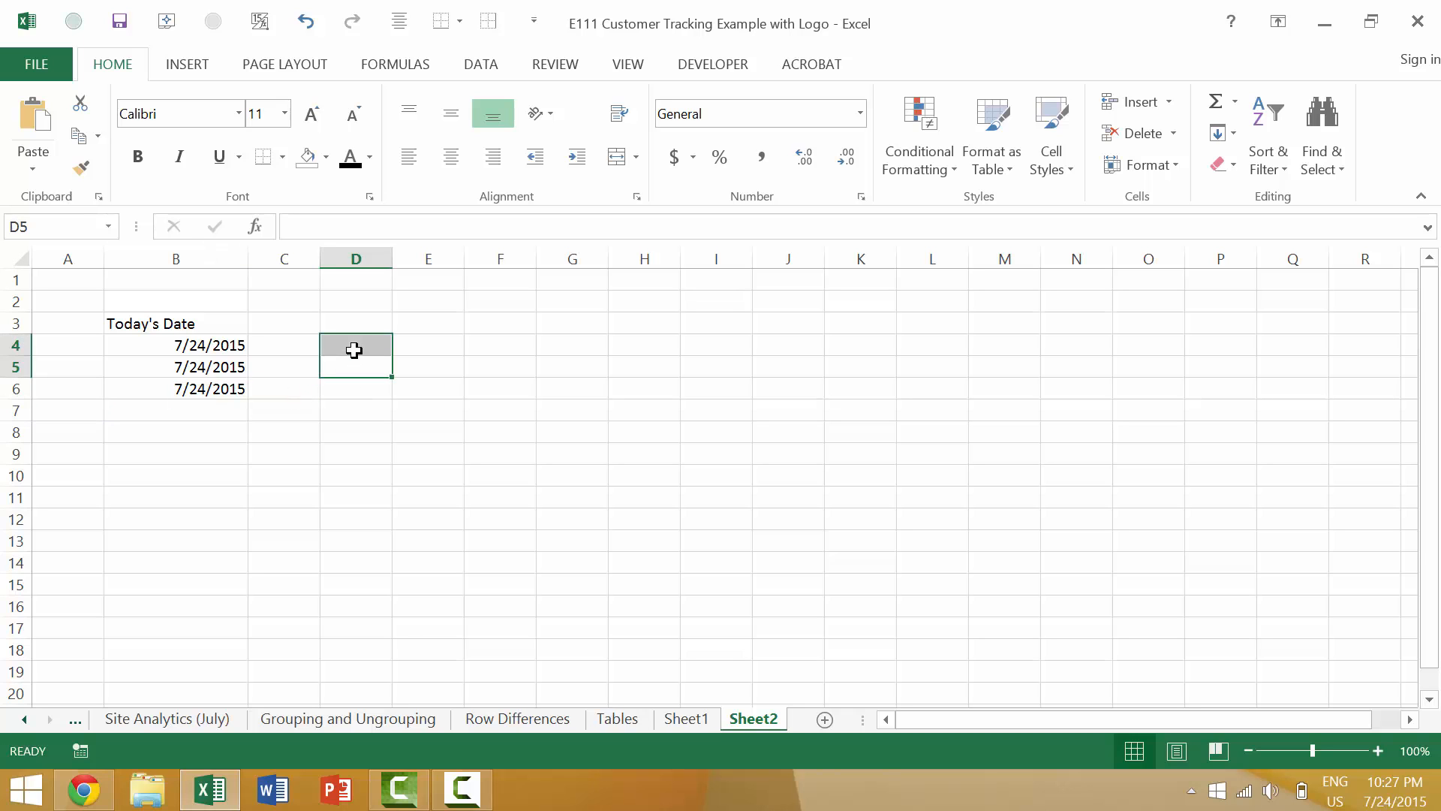
{"action": "left_click", "coordinate": [354, 350]}
{"action": "key", "text": "ctrl+semicolon"}
{"action": "key", "text": "Return"}
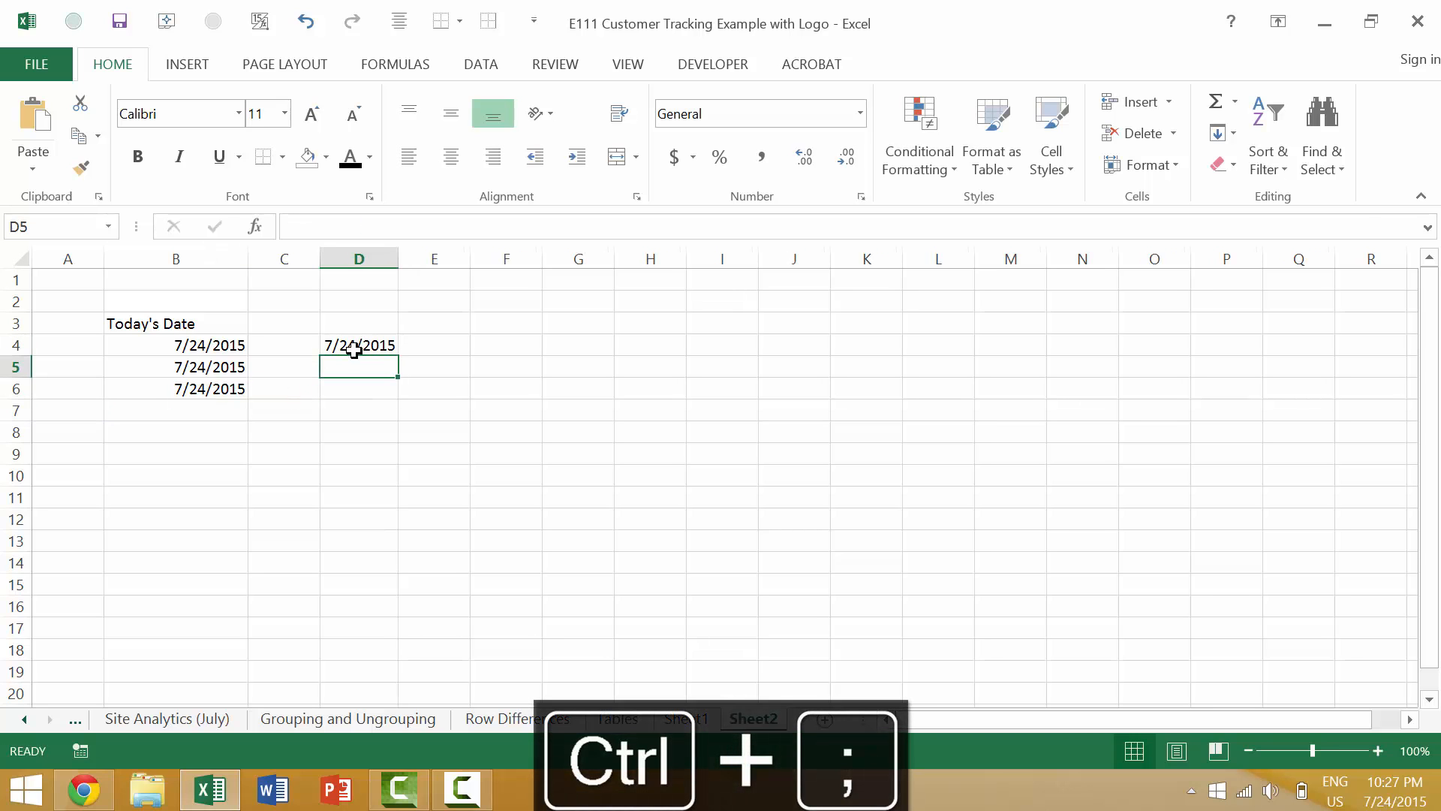
Enter the formula =NOW() in cell D5 to return the current date and time
{"action": "type", "text": "="}
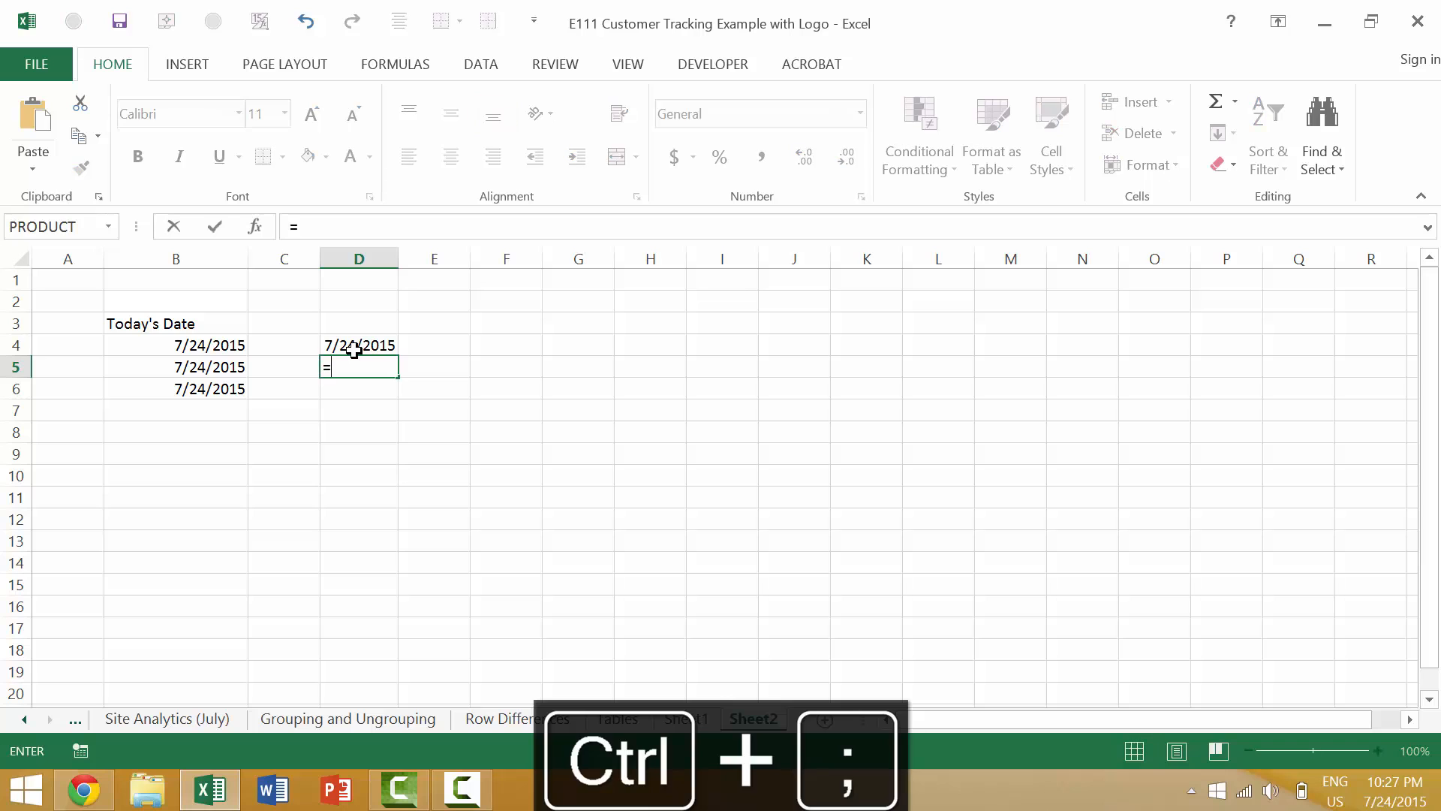
{"action": "type", "text": "now"}
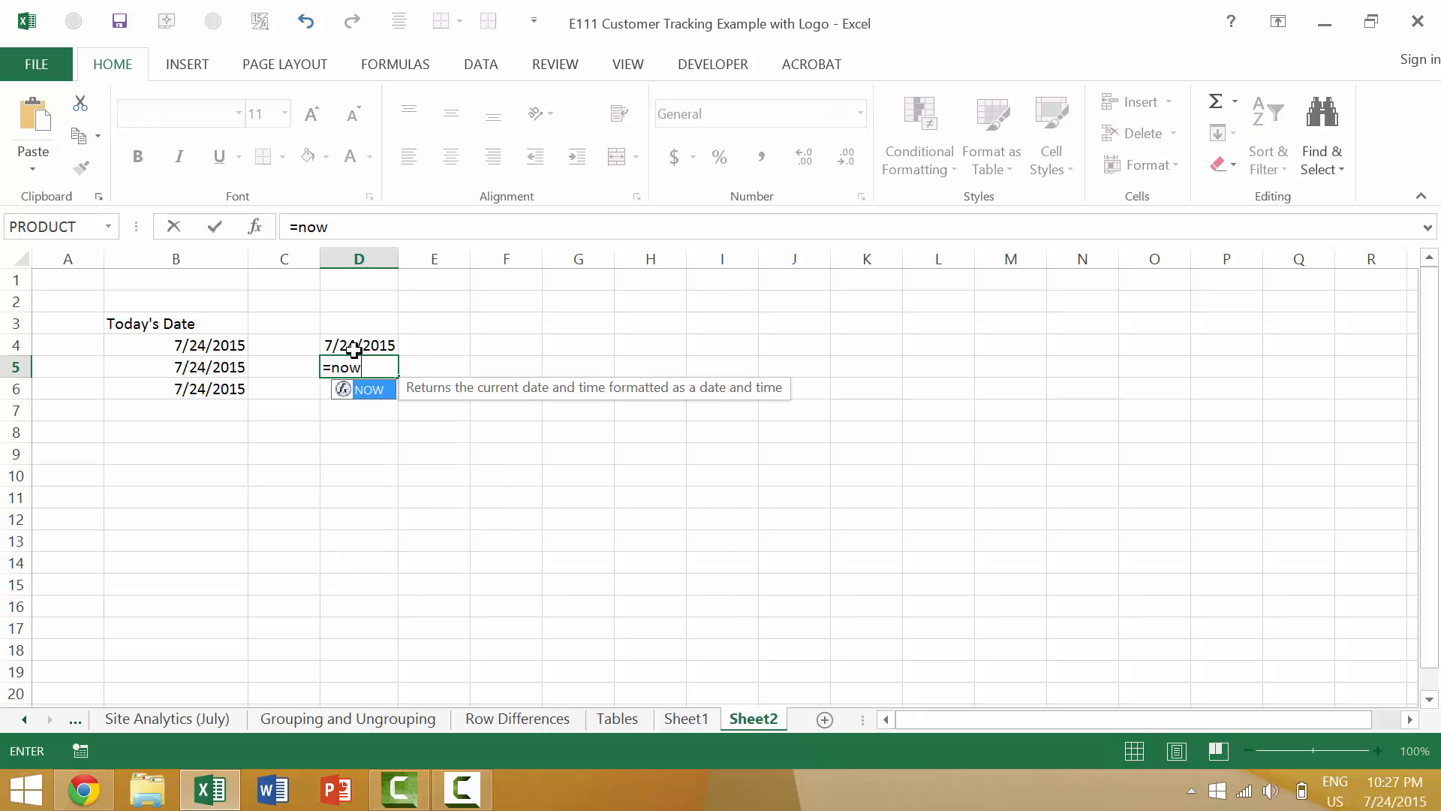
{"action": "type", "text": "("}
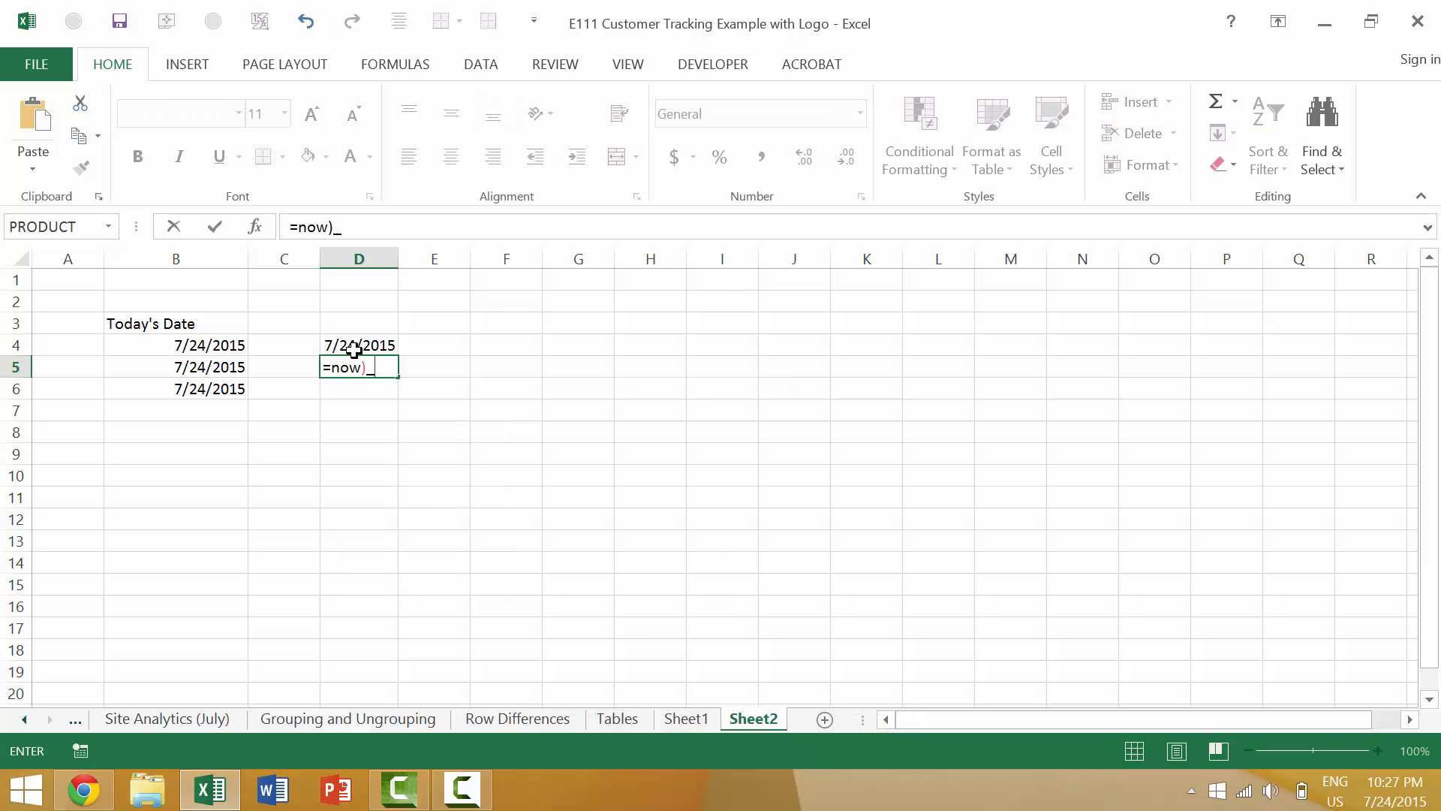
{"action": "key", "text": "BackSpace"}
{"action": "key", "text": "BackSpace"}
{"action": "type", "text": "("}
{"action": "key", "text": "BackSpace"}
{"action": "type", "text": "()"}
{"action": "key", "text": "Return"}
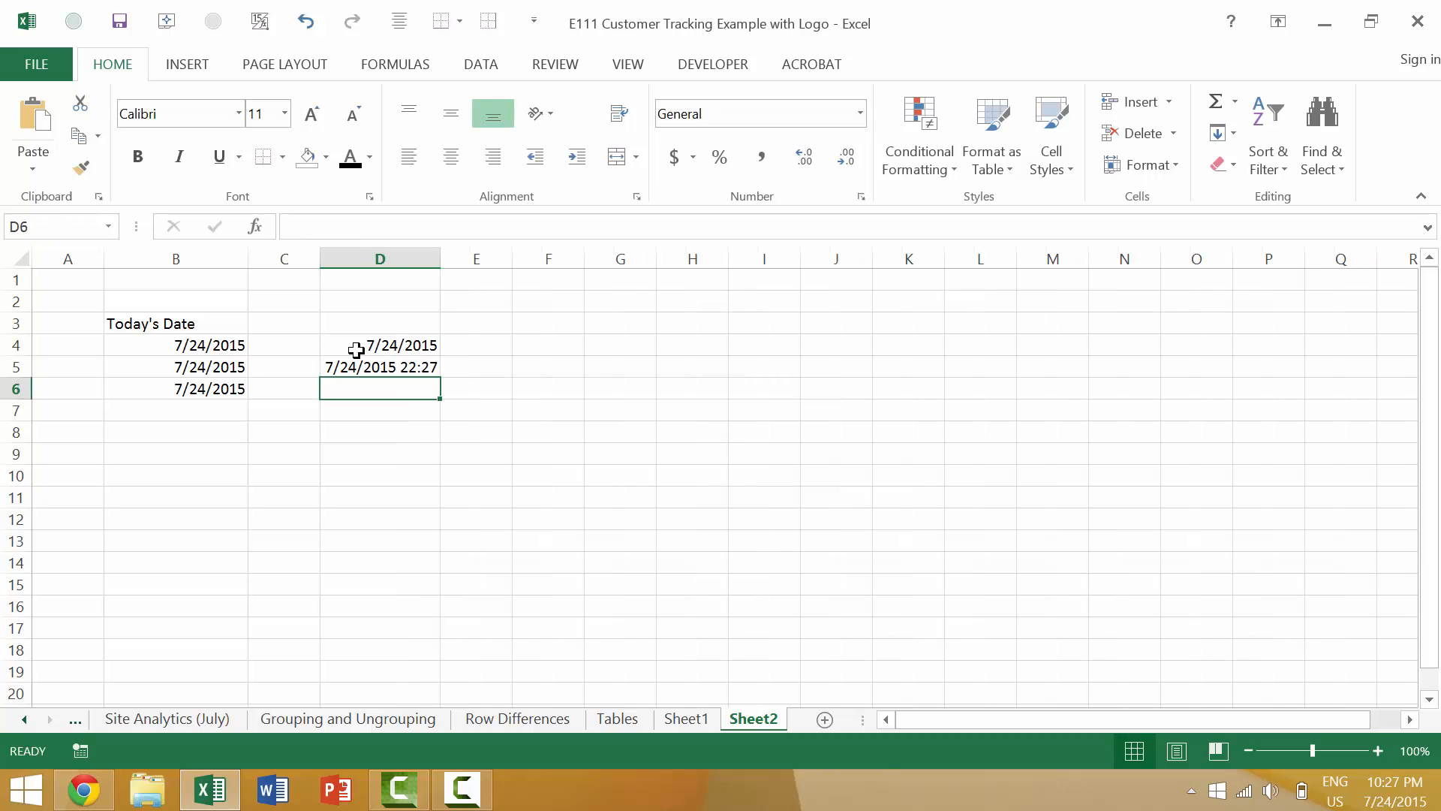
Format cell D5 with the Date category and the *3/14/2012 type
{"action": "left_click", "coordinate": [406, 367]}
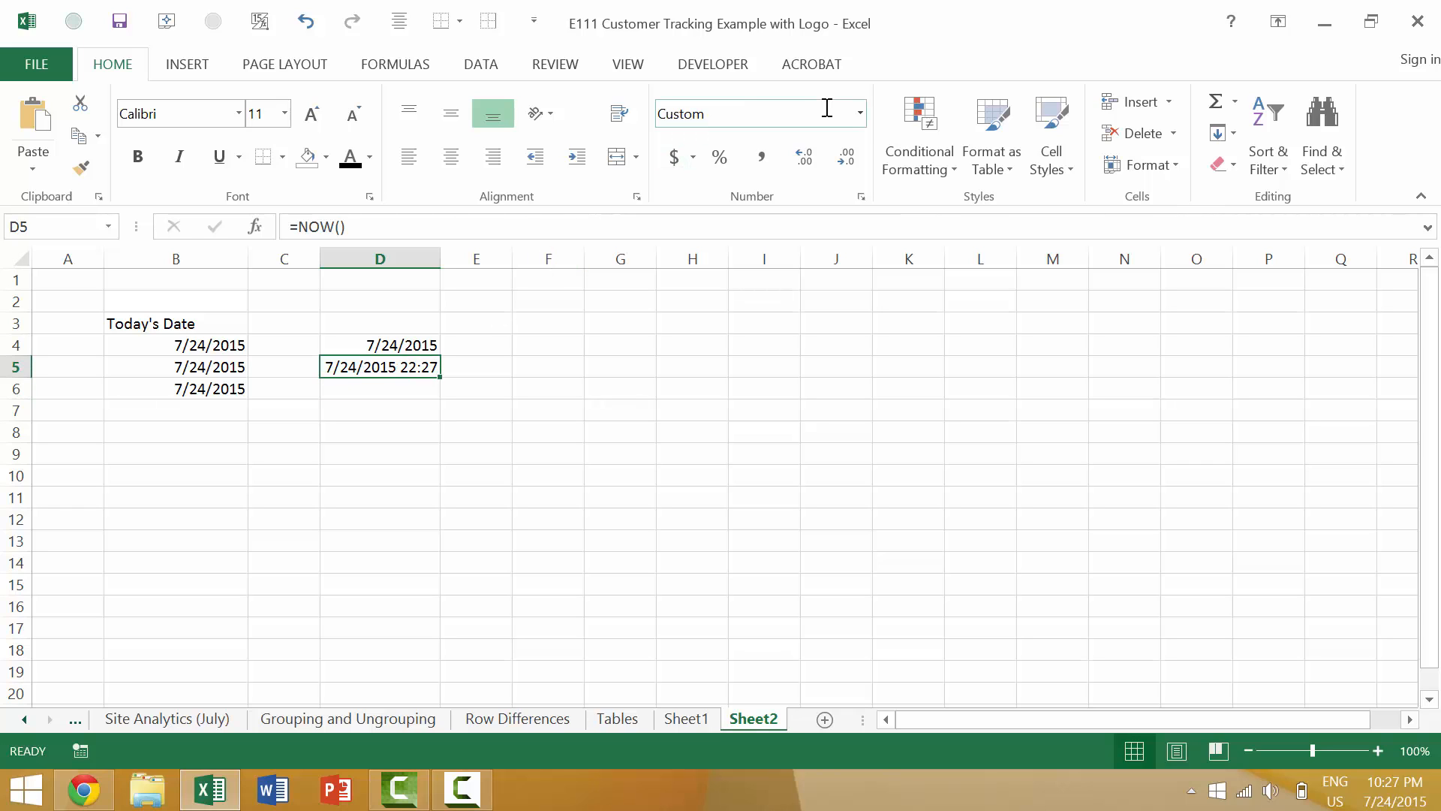
{"action": "left_click", "coordinate": [858, 118]}
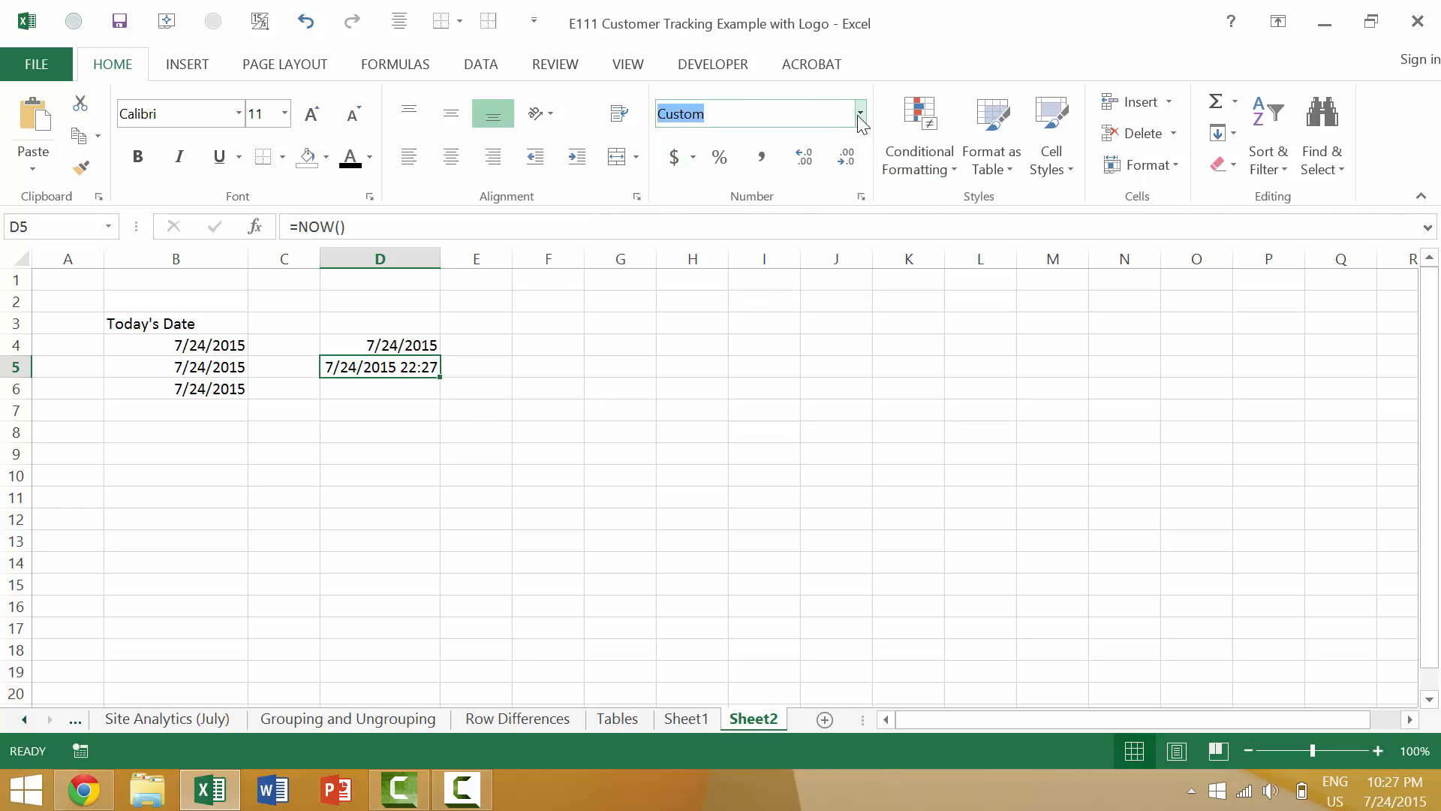
{"action": "left_click", "coordinate": [861, 120]}
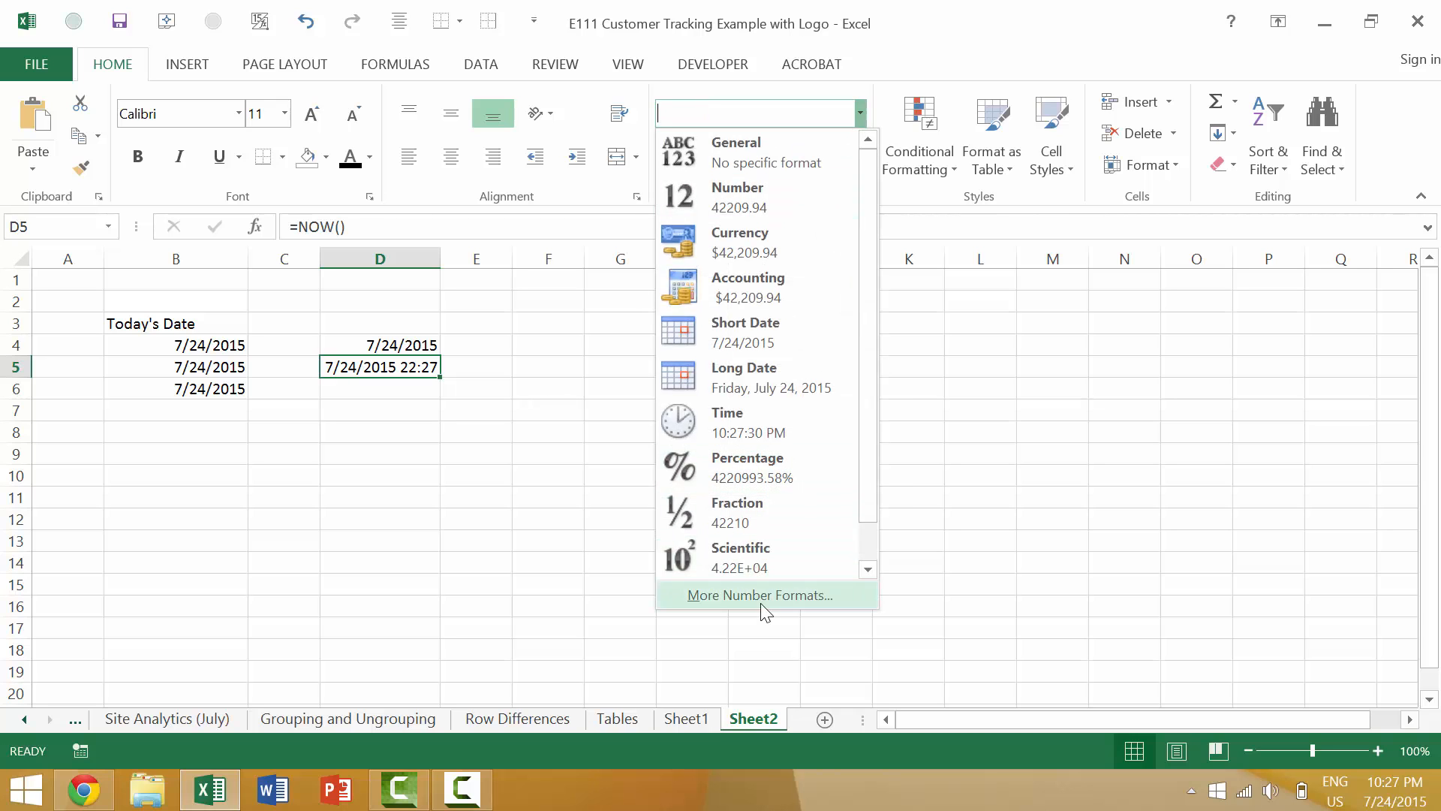
{"action": "left_click", "coordinate": [730, 556]}
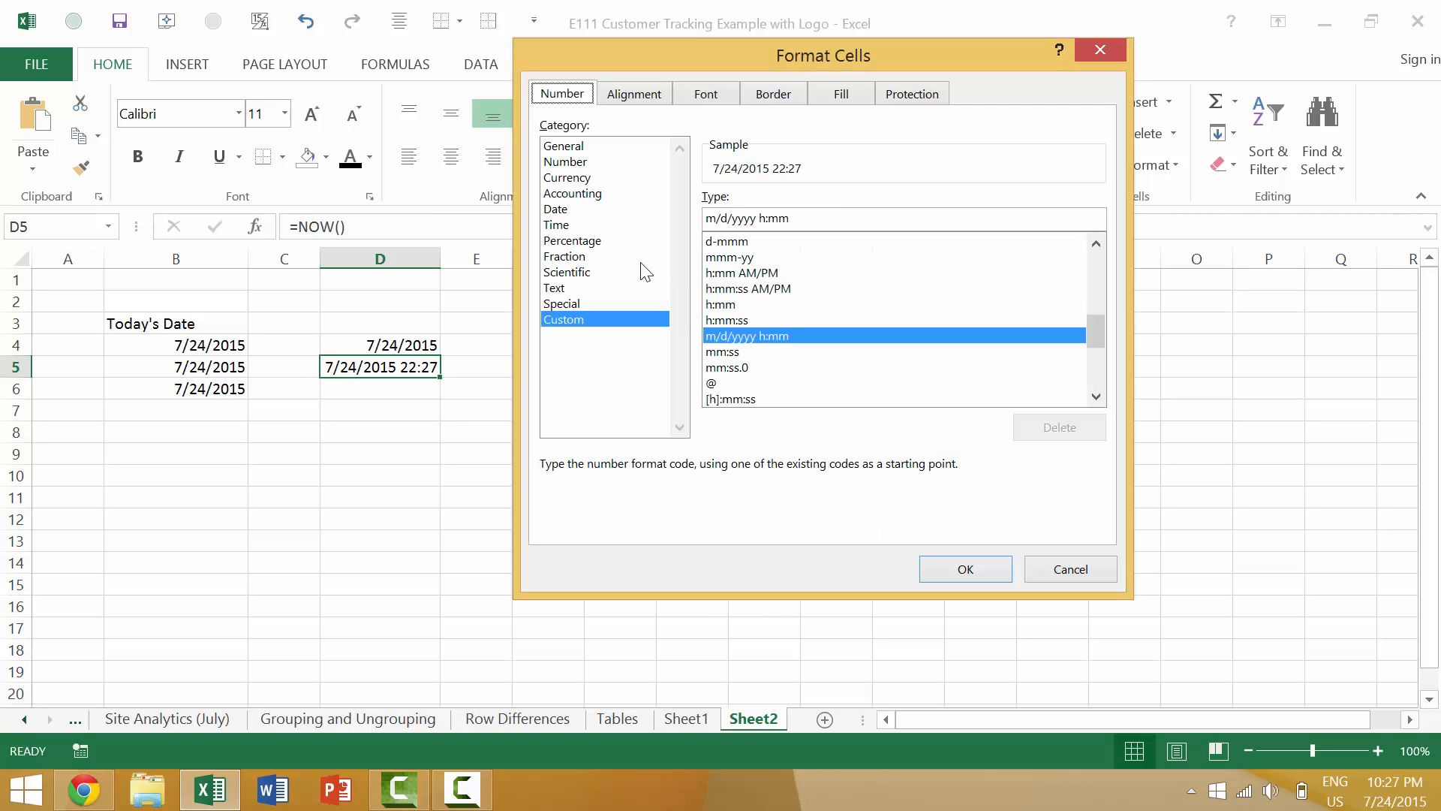
{"action": "left_click", "coordinate": [578, 210]}
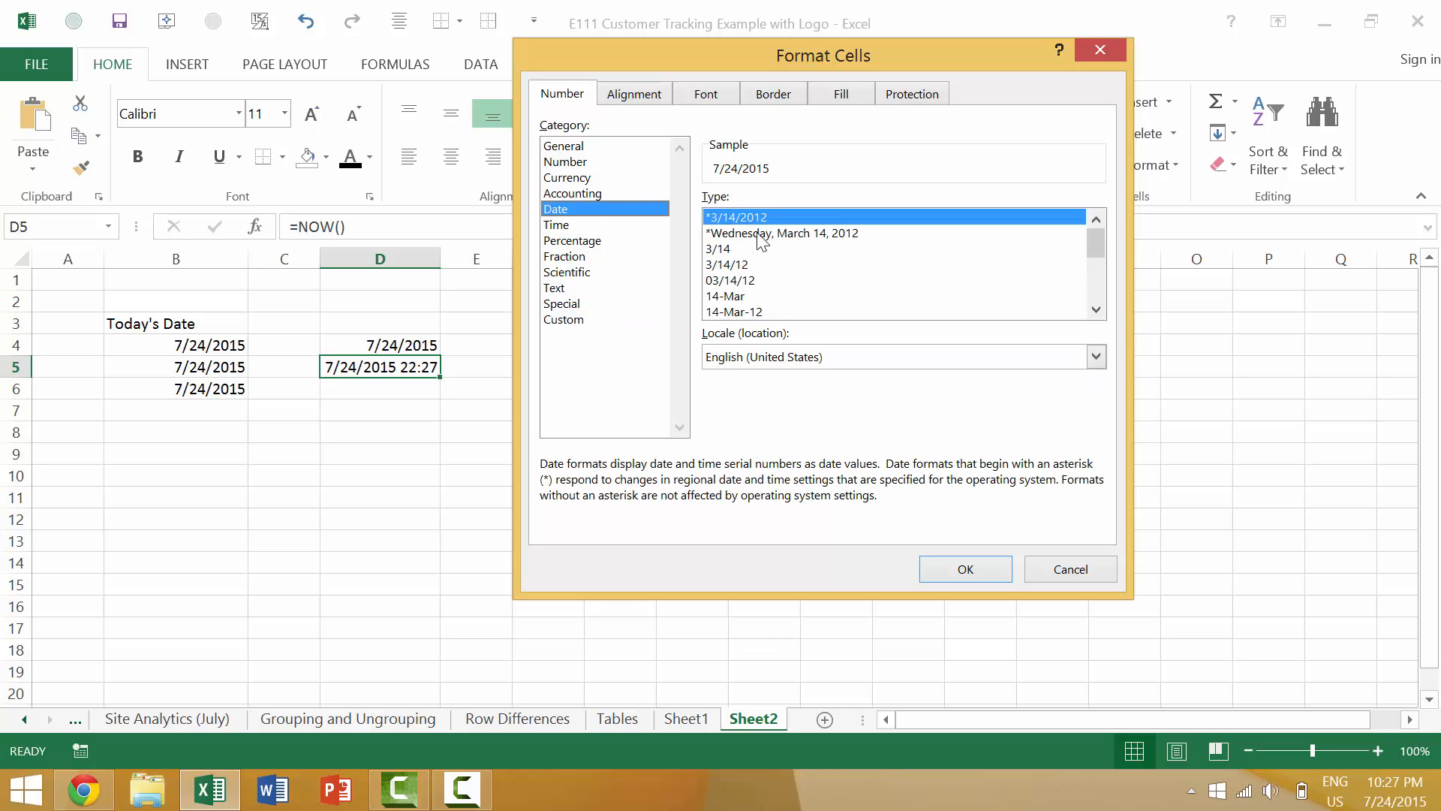
{"action": "left_click", "coordinate": [750, 265]}
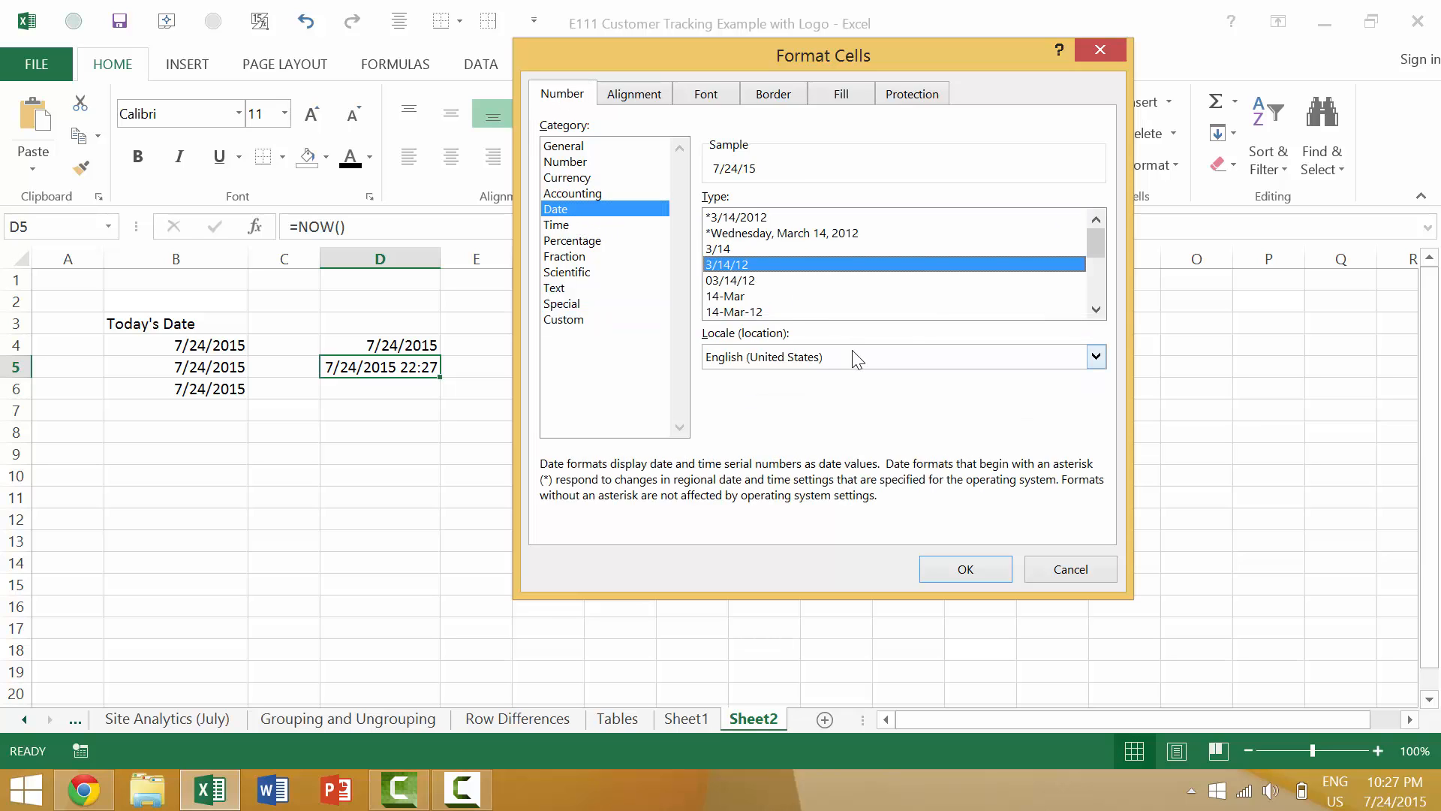
{"action": "left_click", "coordinate": [762, 218]}
{"action": "left_click", "coordinate": [971, 568]}
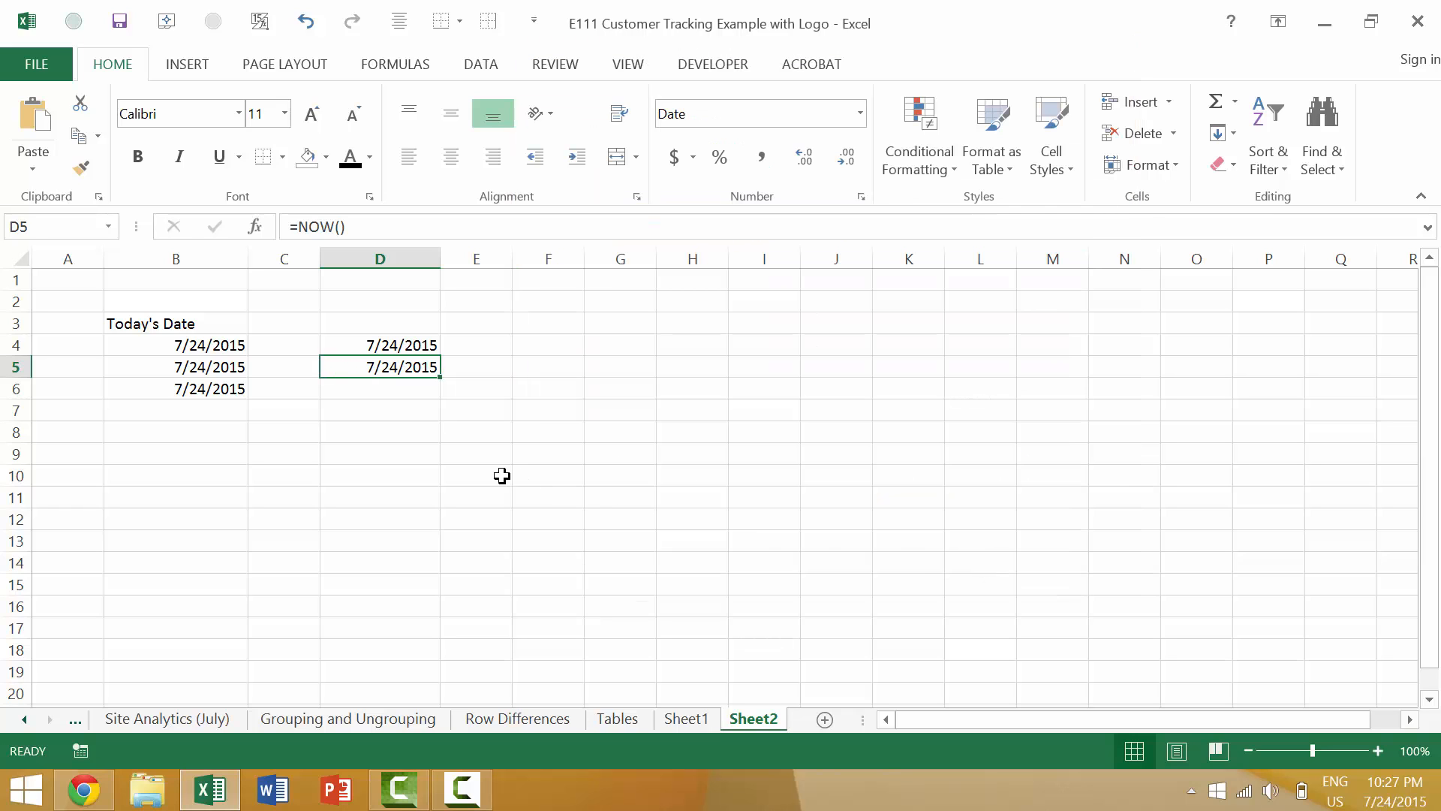
Enter the formula =NOW() in cell D6
{"action": "left_click", "coordinate": [502, 476]}
{"action": "left_click", "coordinate": [410, 387]}
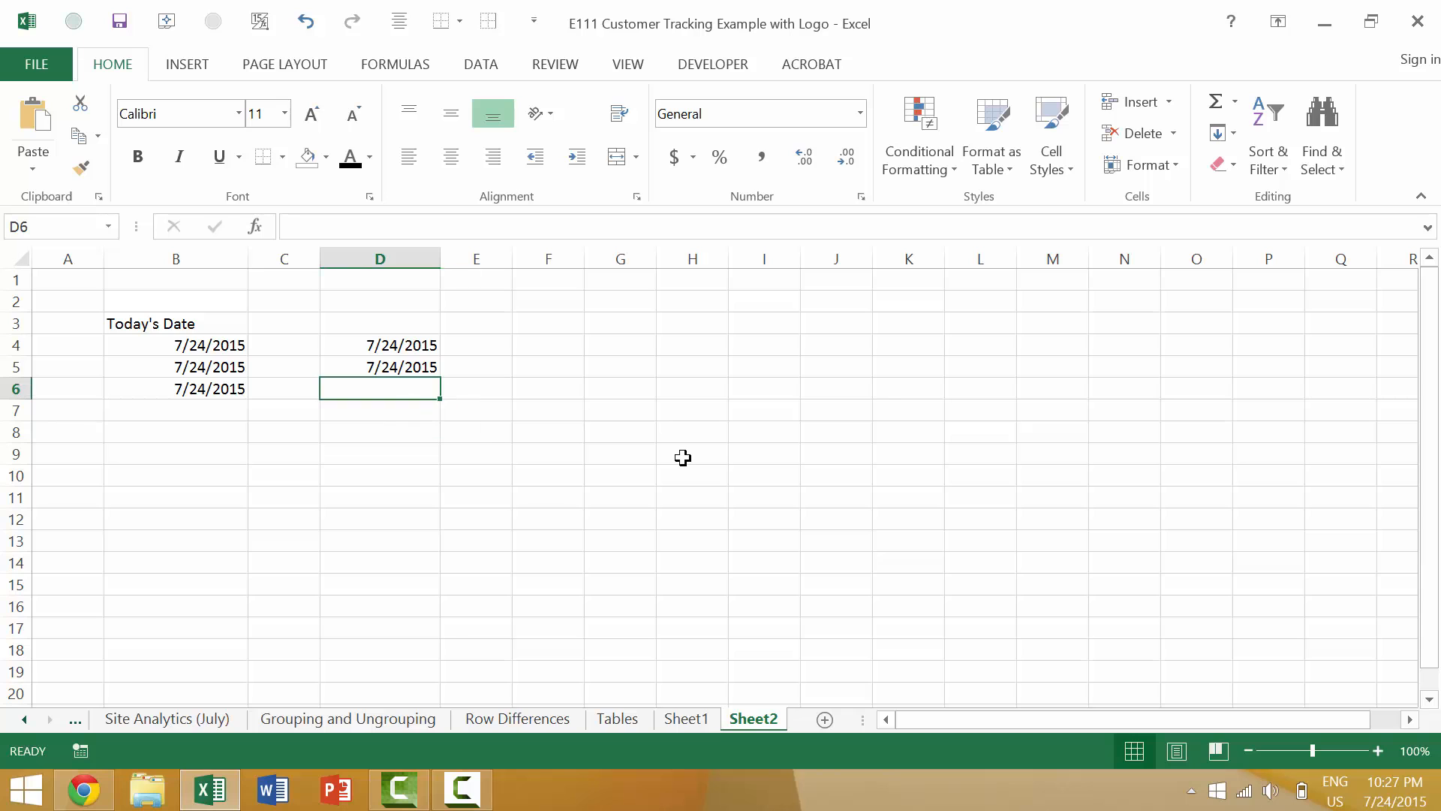
{"action": "type", "text": "=now()"}
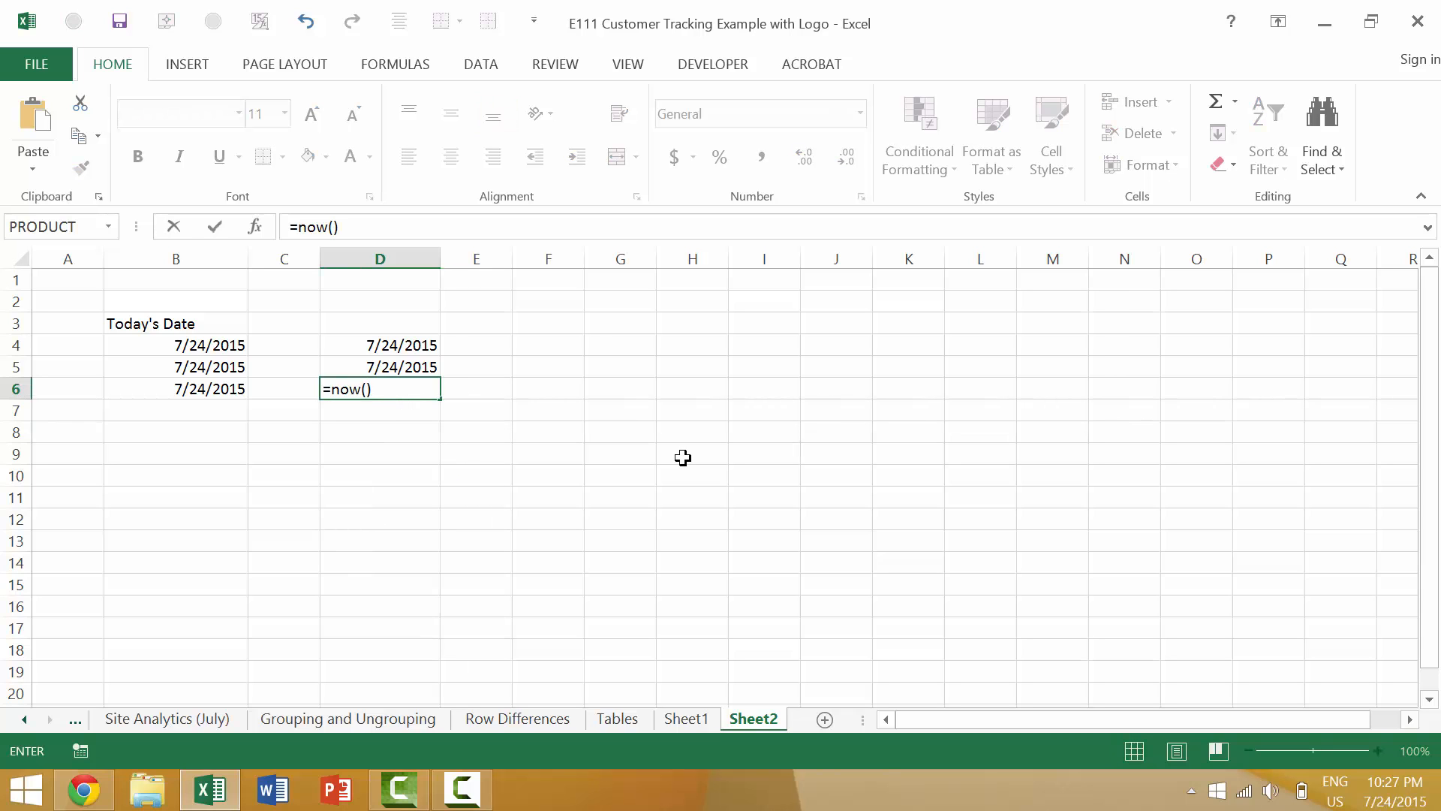
{"action": "key", "text": "Return"}
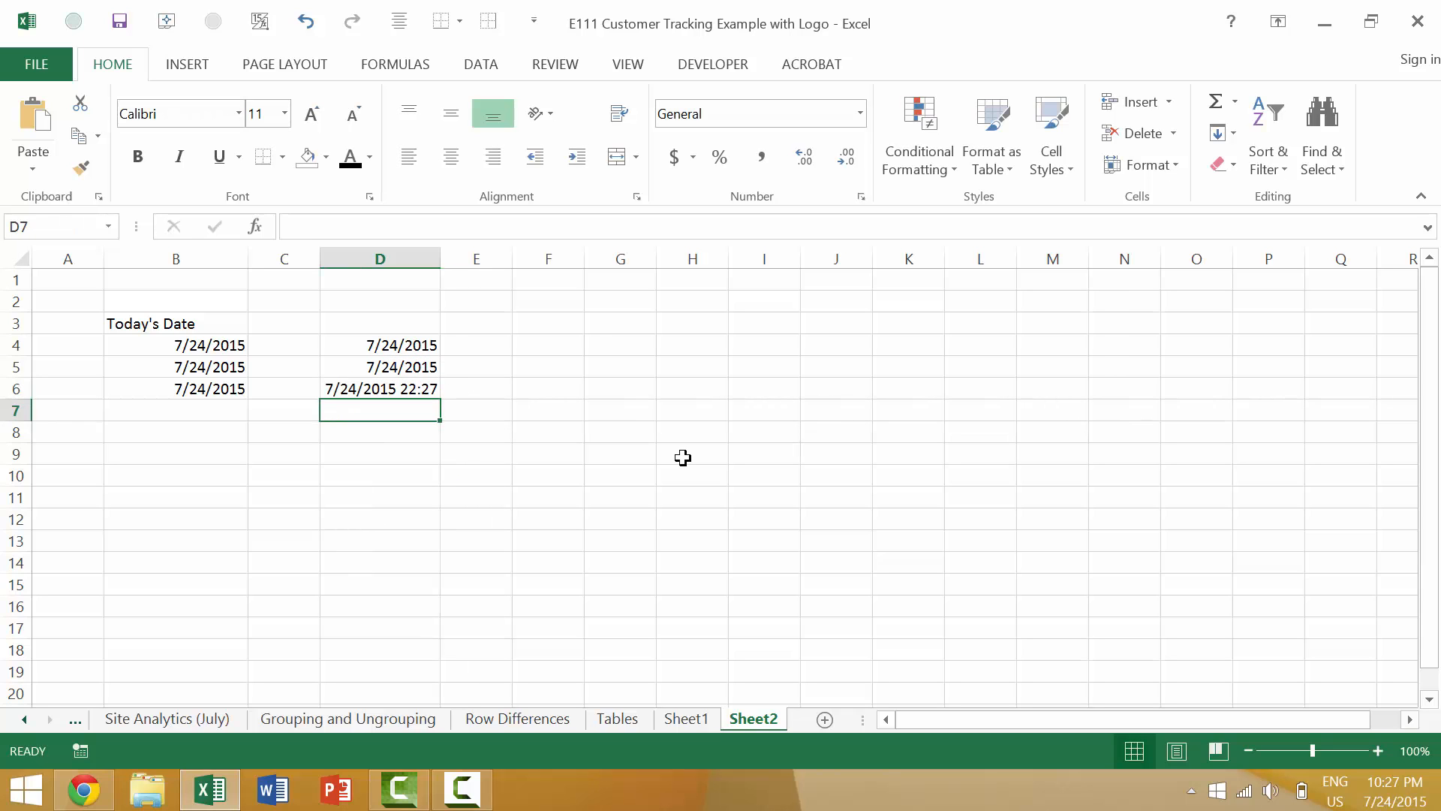
Apply the Long Date number format to cell D6
{"action": "key", "text": "Up"}
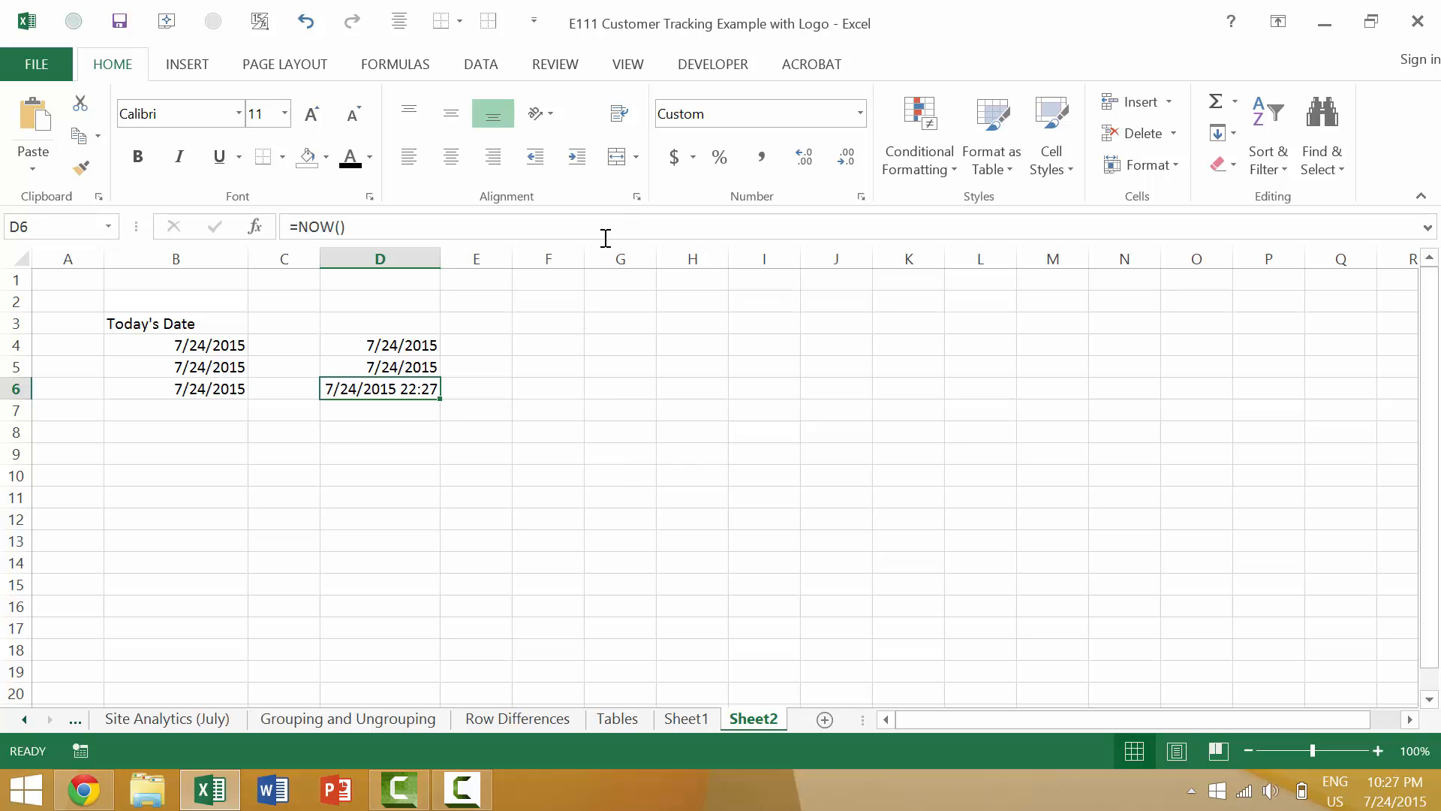
{"action": "left_click", "coordinate": [706, 117]}
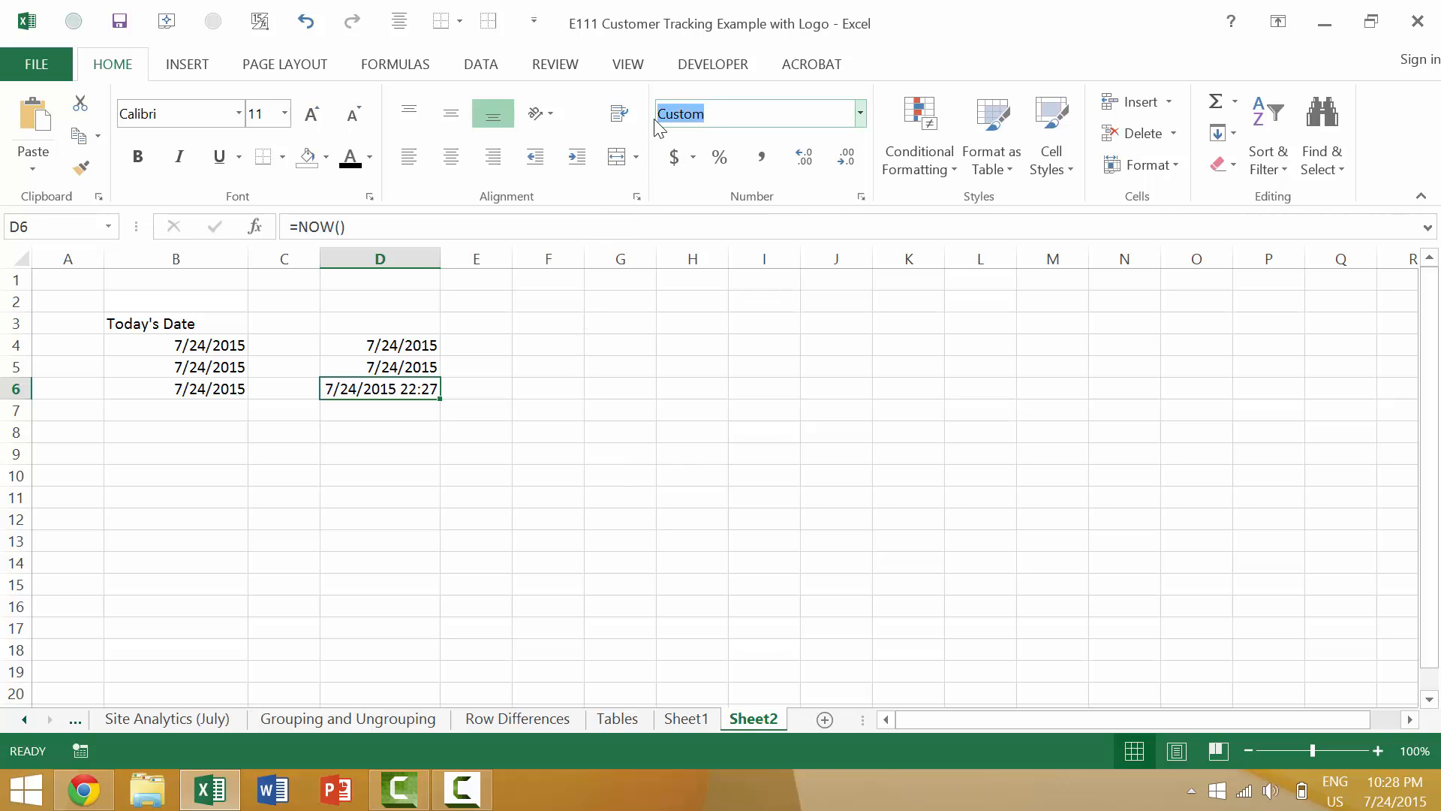
{"action": "type", "text": "Long Date"}
{"action": "key", "text": "Return"}
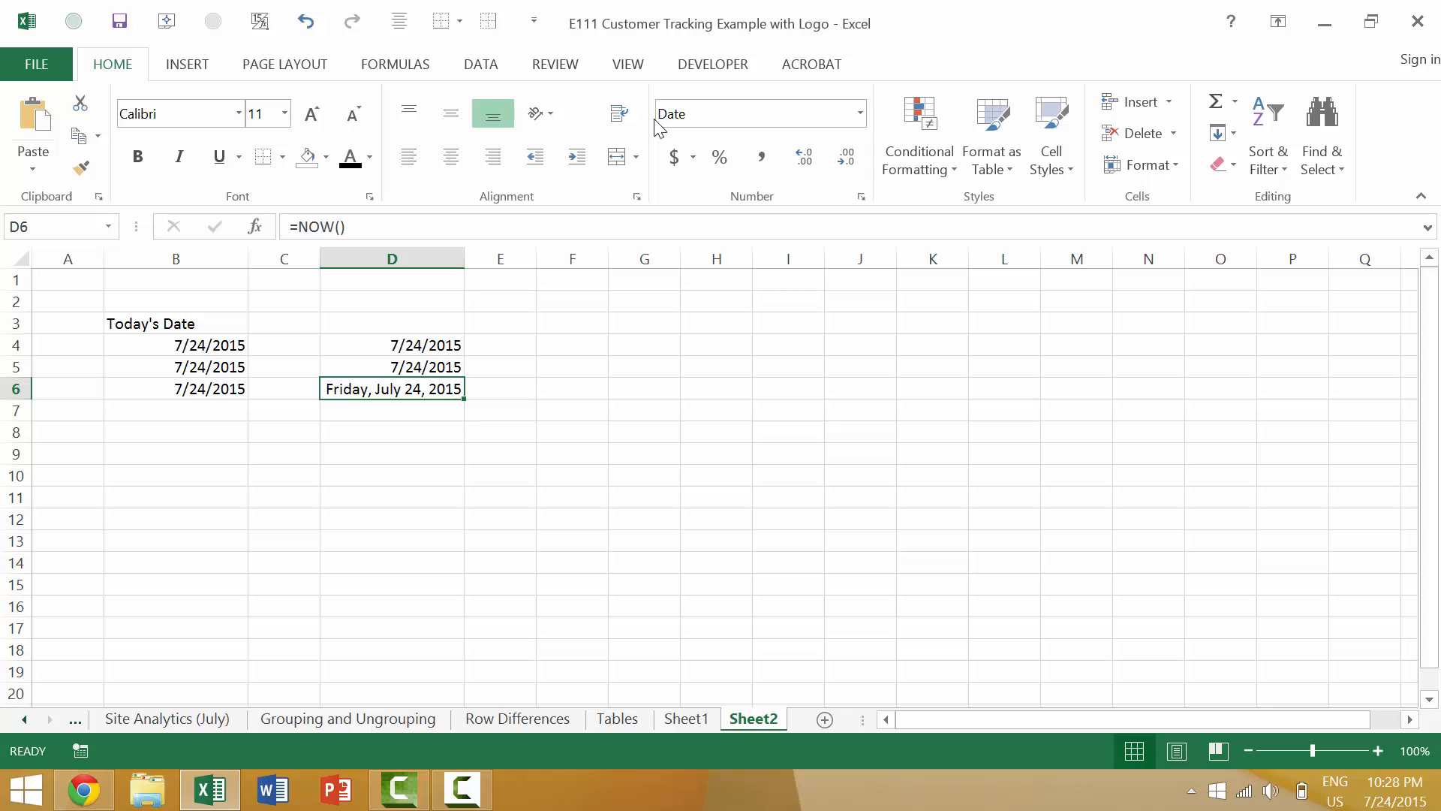
Apply the Short Date number format to cell D6
{"action": "left_click", "coordinate": [705, 118]}
{"action": "type", "text": "Short"}
{"action": "key", "text": "Return"}
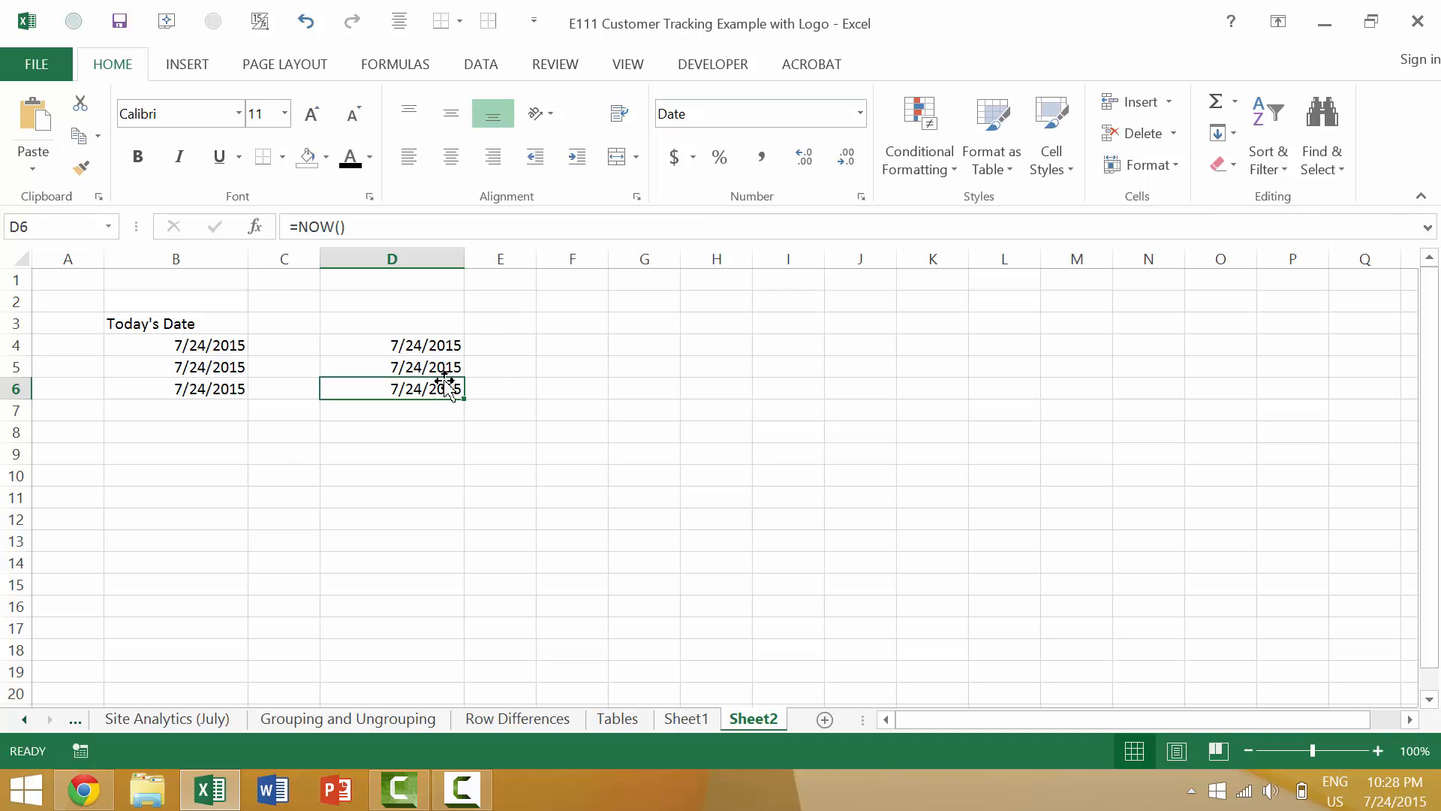
Enter the formula =NOW() in cell D7
{"action": "left_click", "coordinate": [418, 408]}
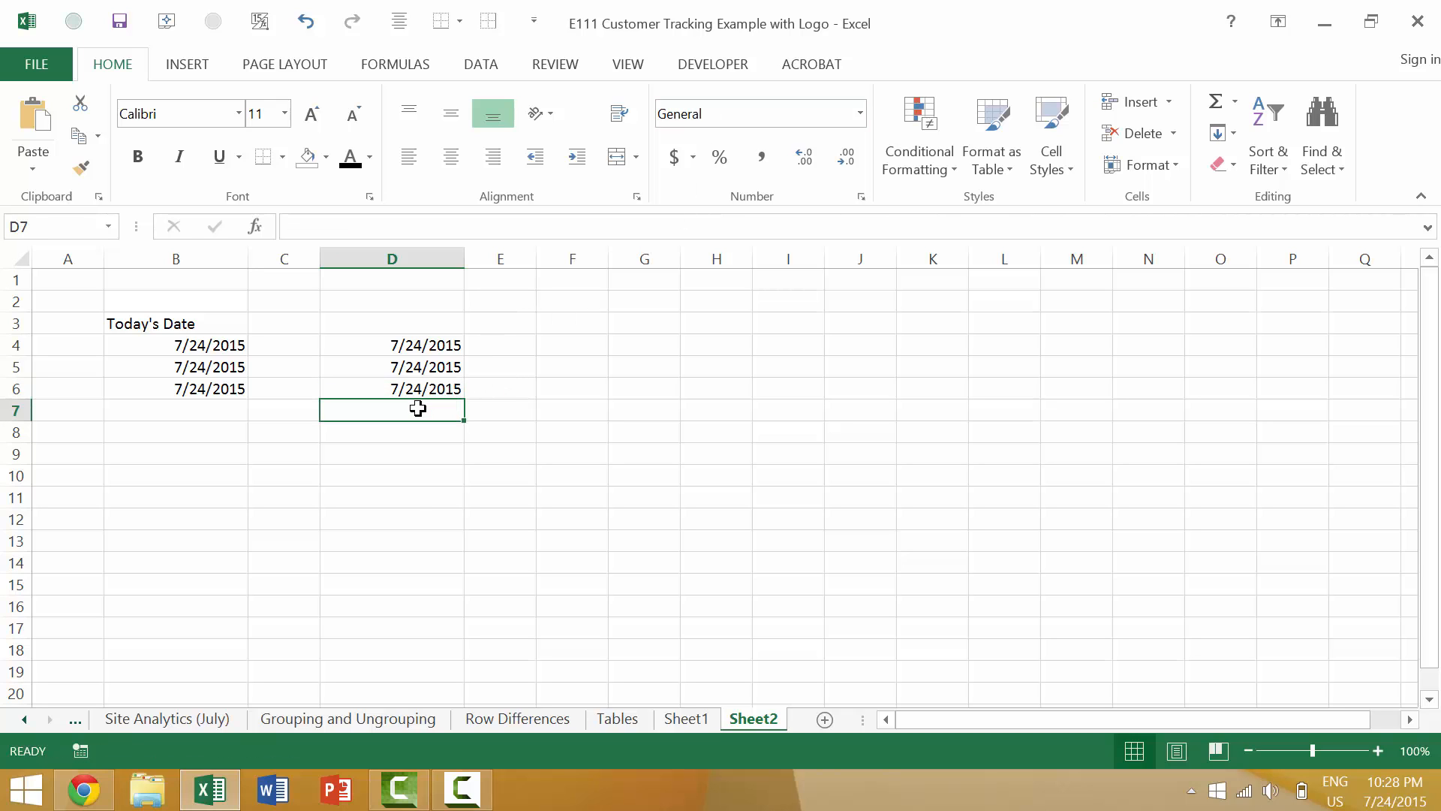
{"action": "type", "text": "=now"}
{"action": "key", "text": "Tab"}
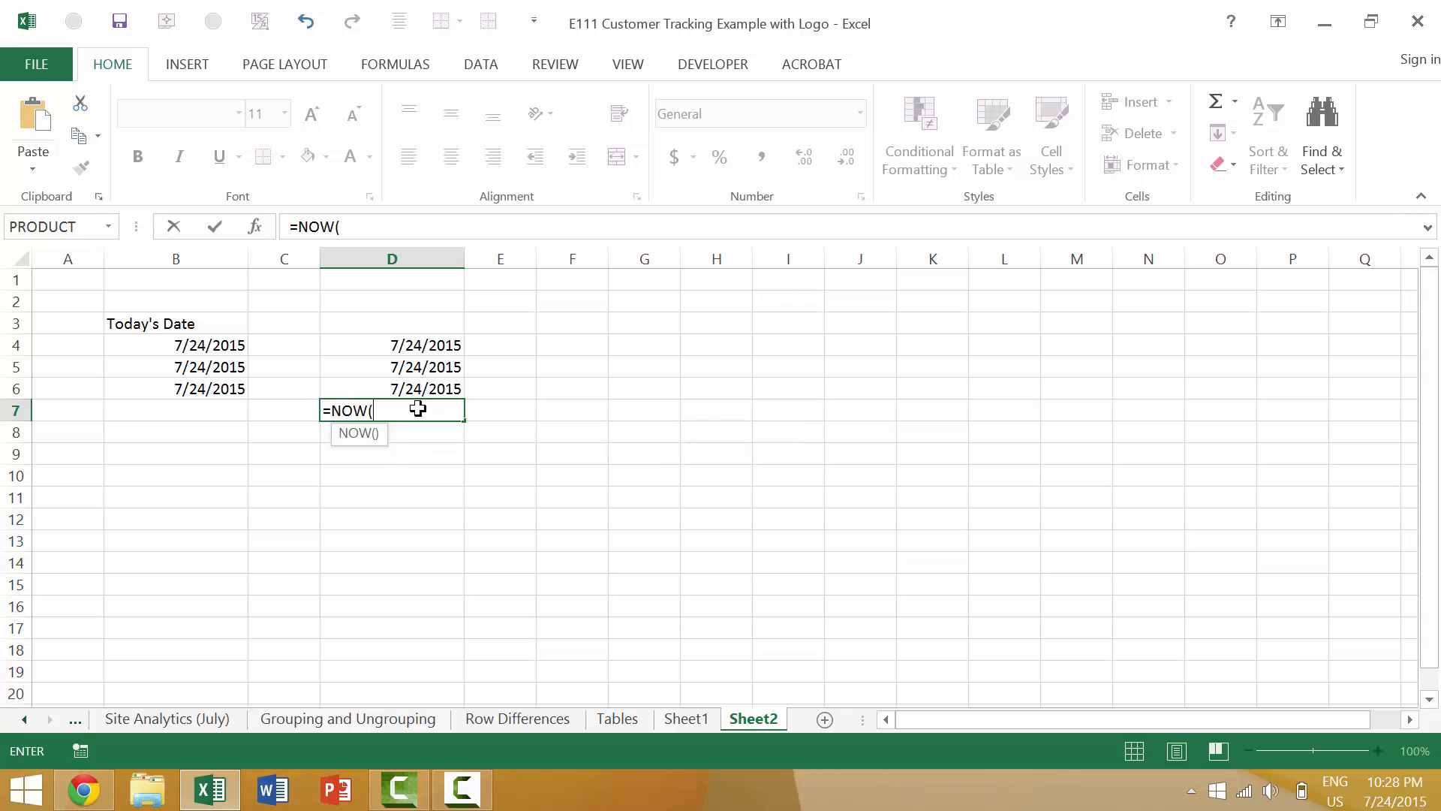
{"action": "type", "text": ")"}
{"action": "key", "text": "Return"}
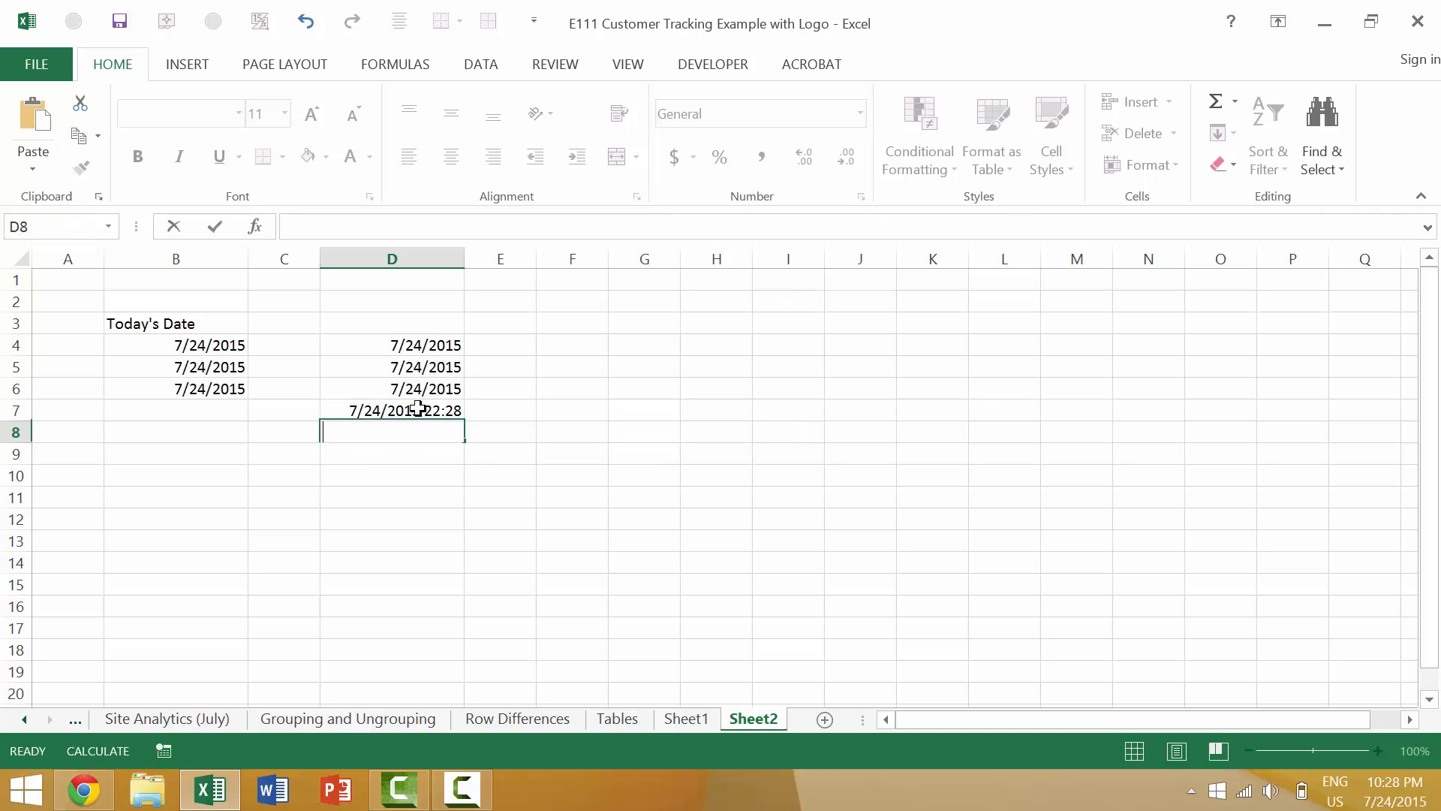
{"action": "type", "text": "\\"}
Apply the Short Date number format to cell D7
{"action": "left_click", "coordinate": [418, 408]}
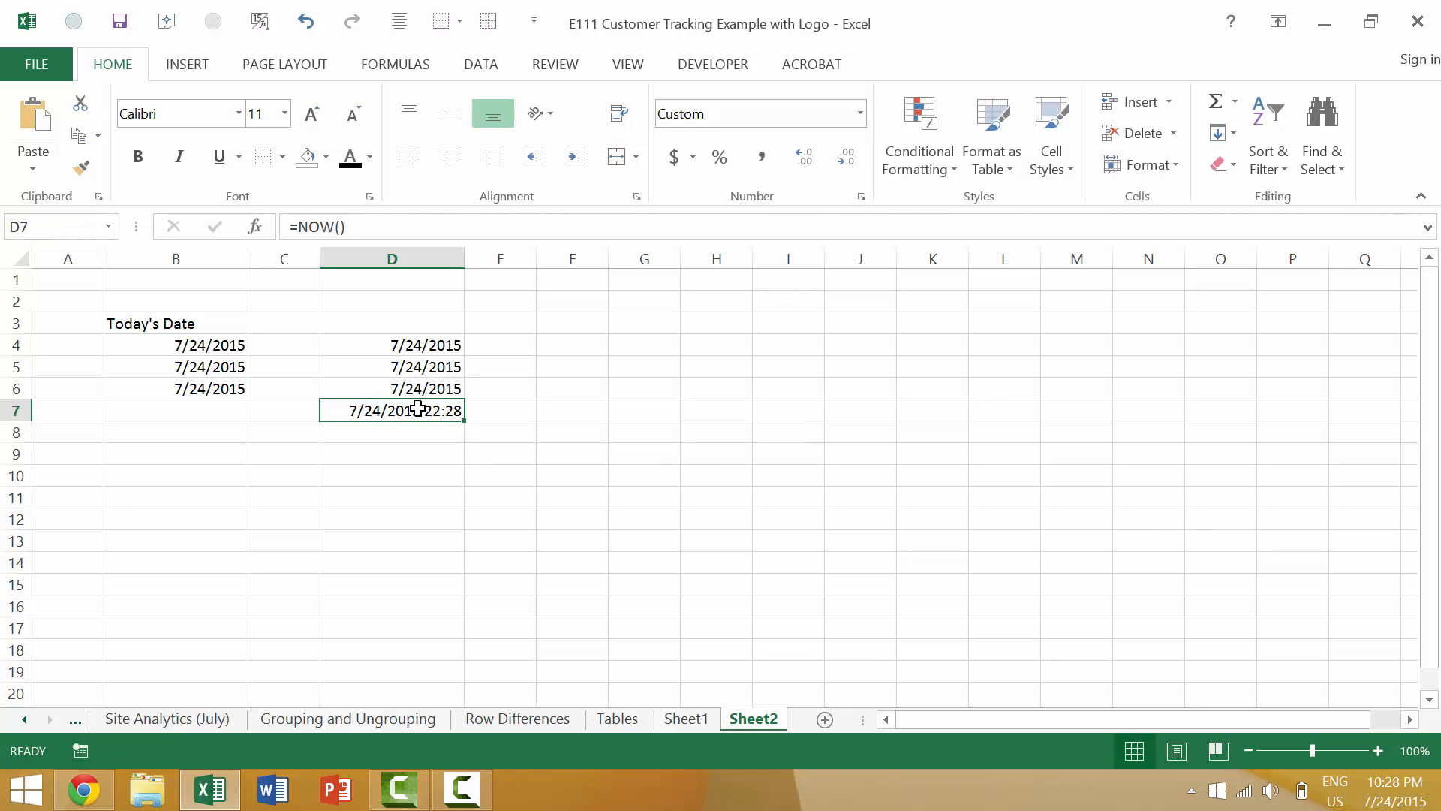
{"action": "key", "text": "alt"}
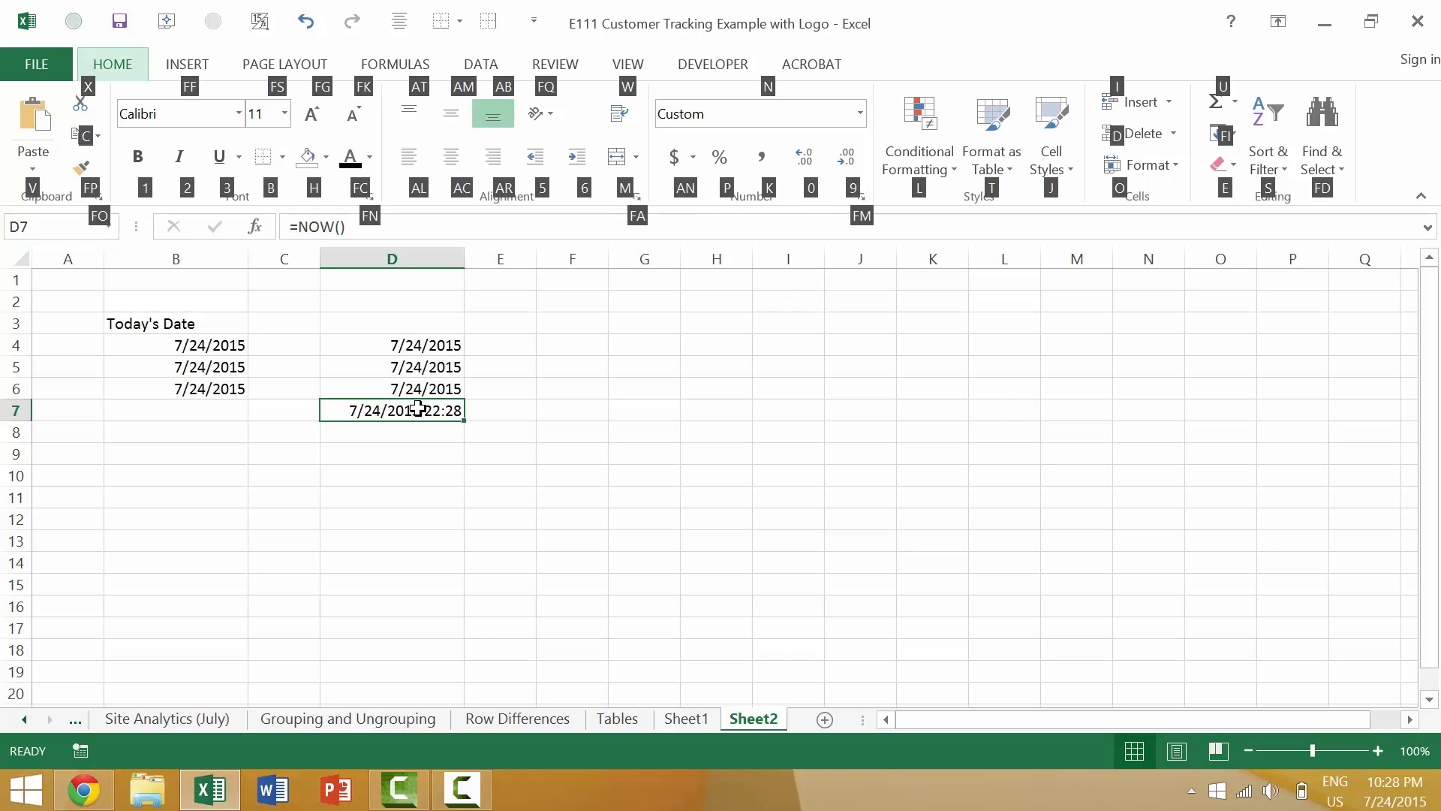
{"action": "key", "text": "n"}
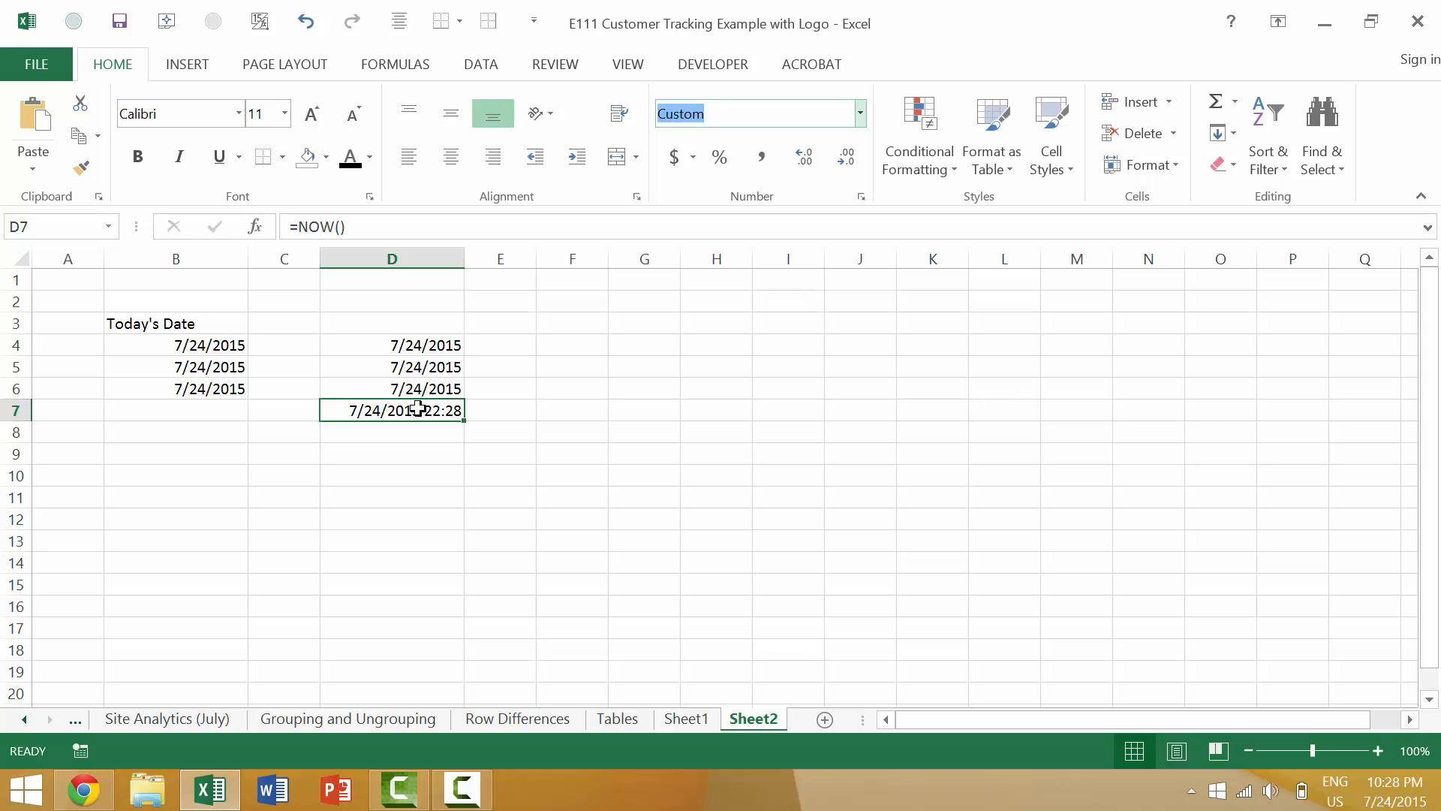
{"action": "type", "text": "Short Date"}
{"action": "key", "text": "Return"}
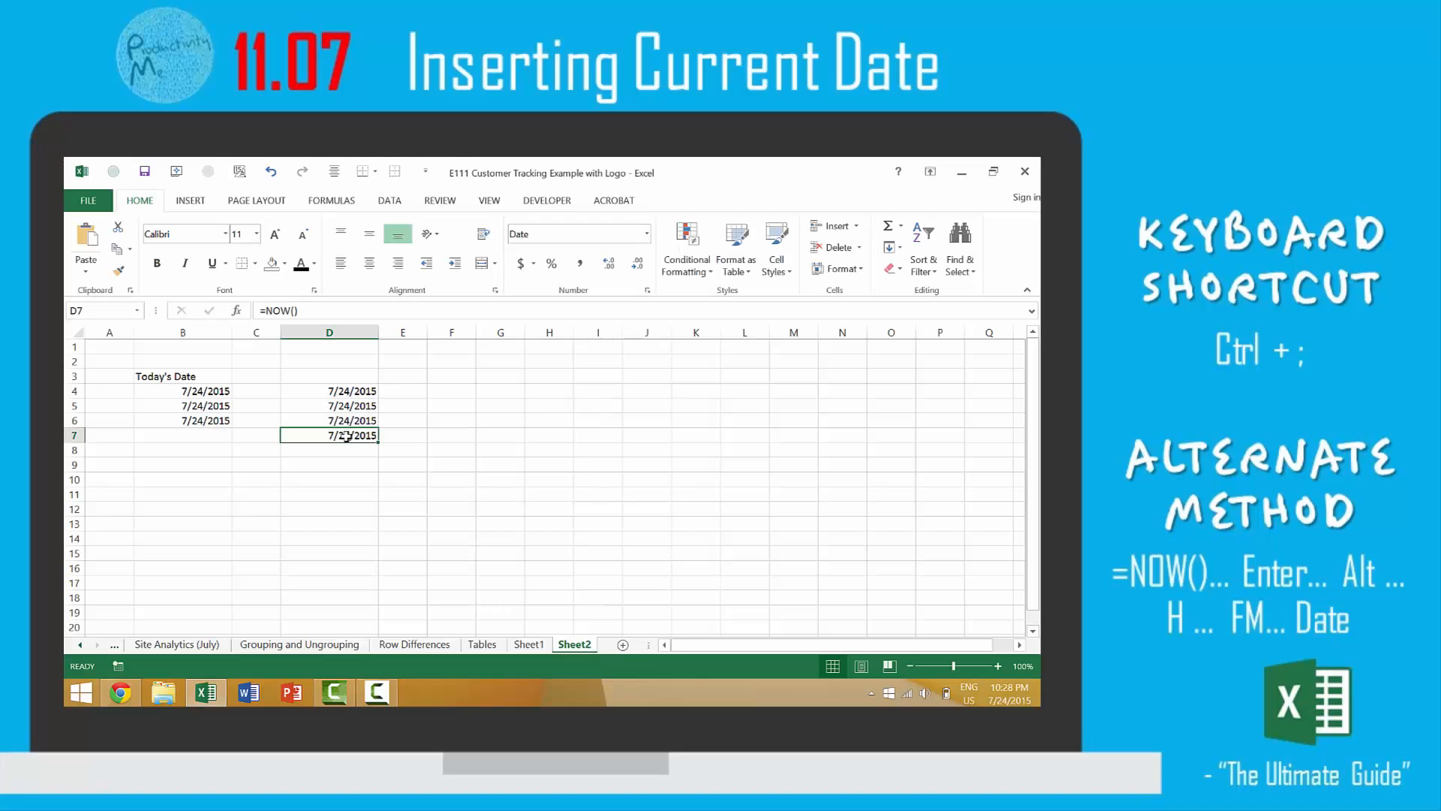
Insert the current date, 7/24/2015, as a fixed value in cell D10
{"action": "left_click", "coordinate": [364, 477]}
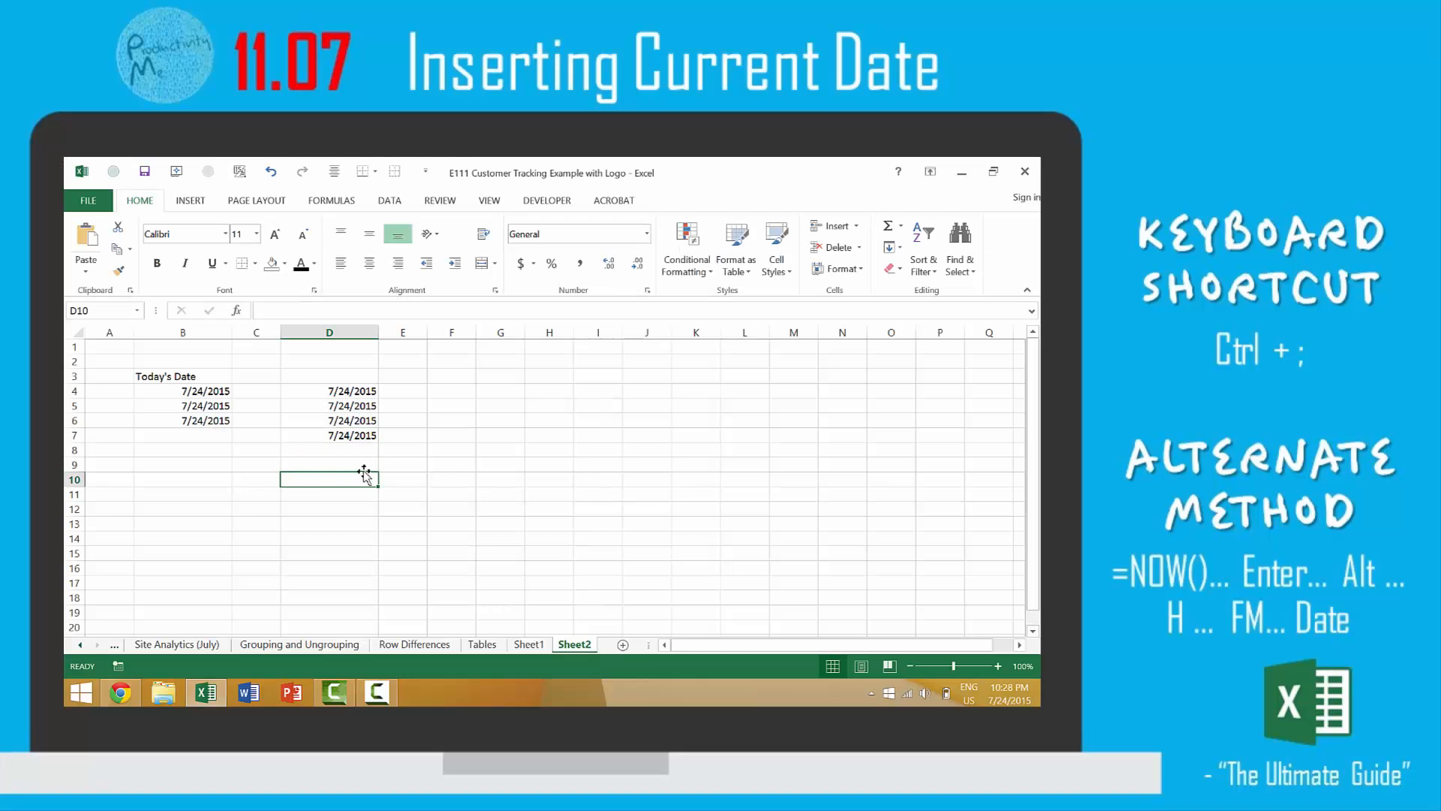
{"action": "key", "text": "ctrl+semicolon"}
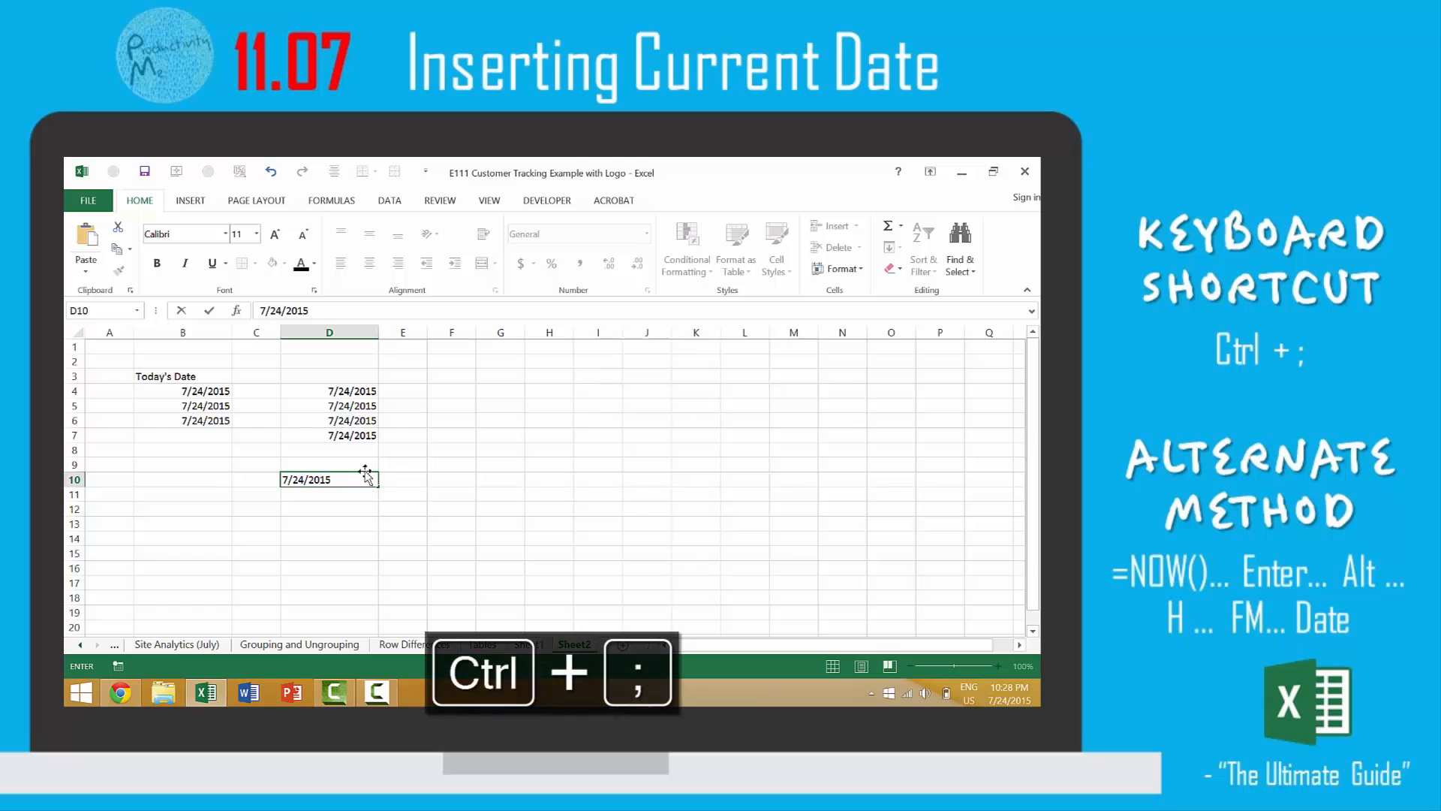
{"action": "key", "text": "Return"}
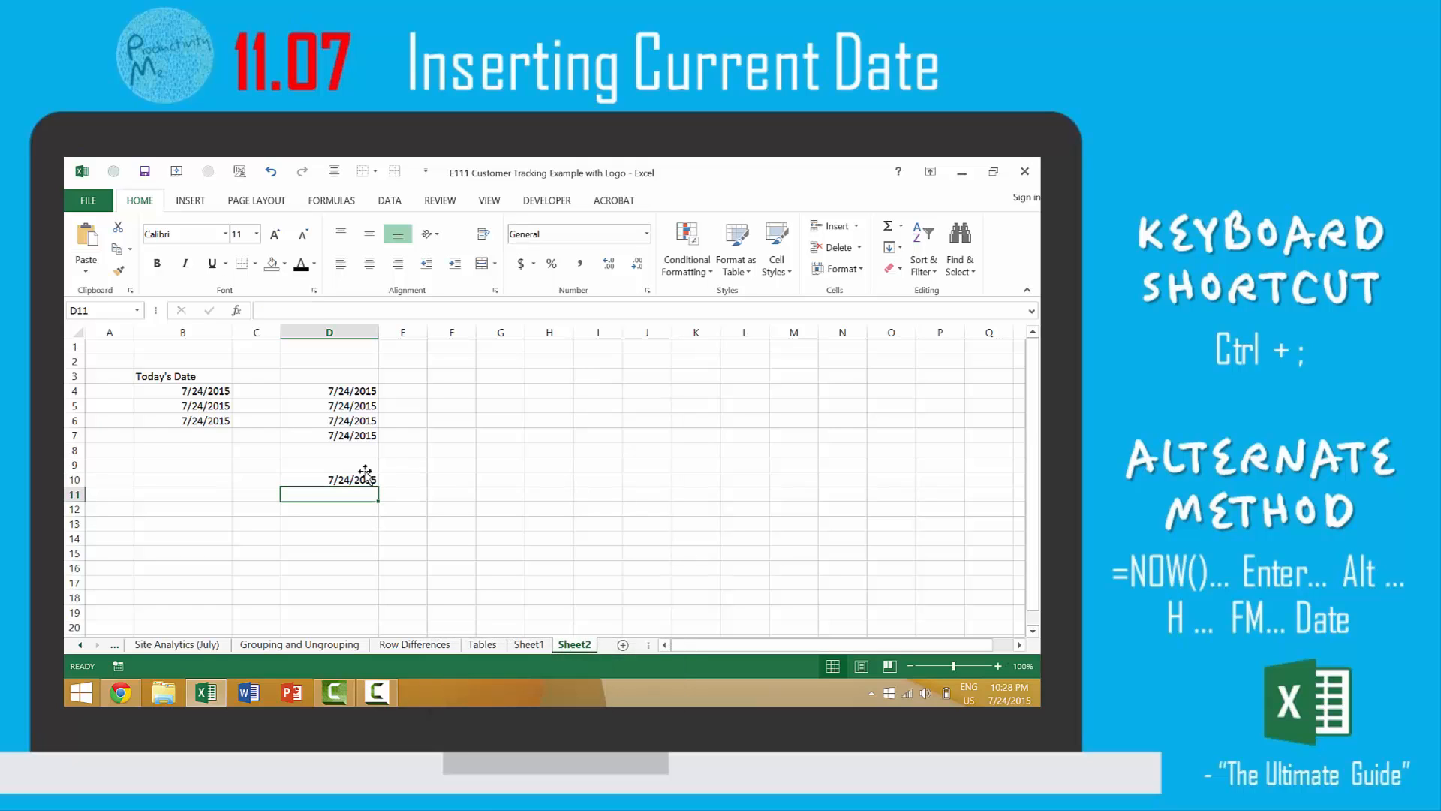
Enter the formula =NOW() in cell D11 and apply the Short Date number format to it
{"action": "type", "text": "=now"}
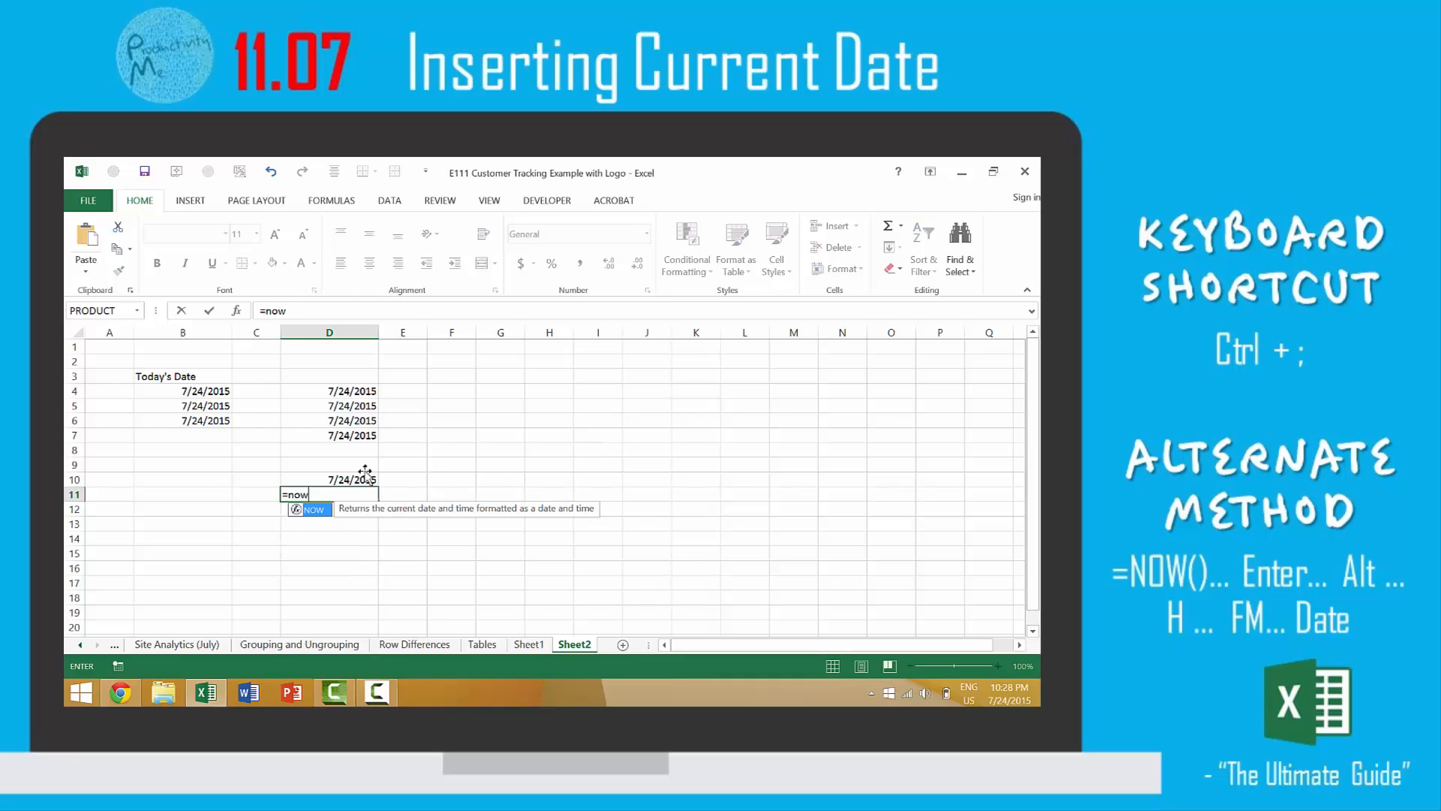
{"action": "type", "text": "()"}
{"action": "key", "text": "Return"}
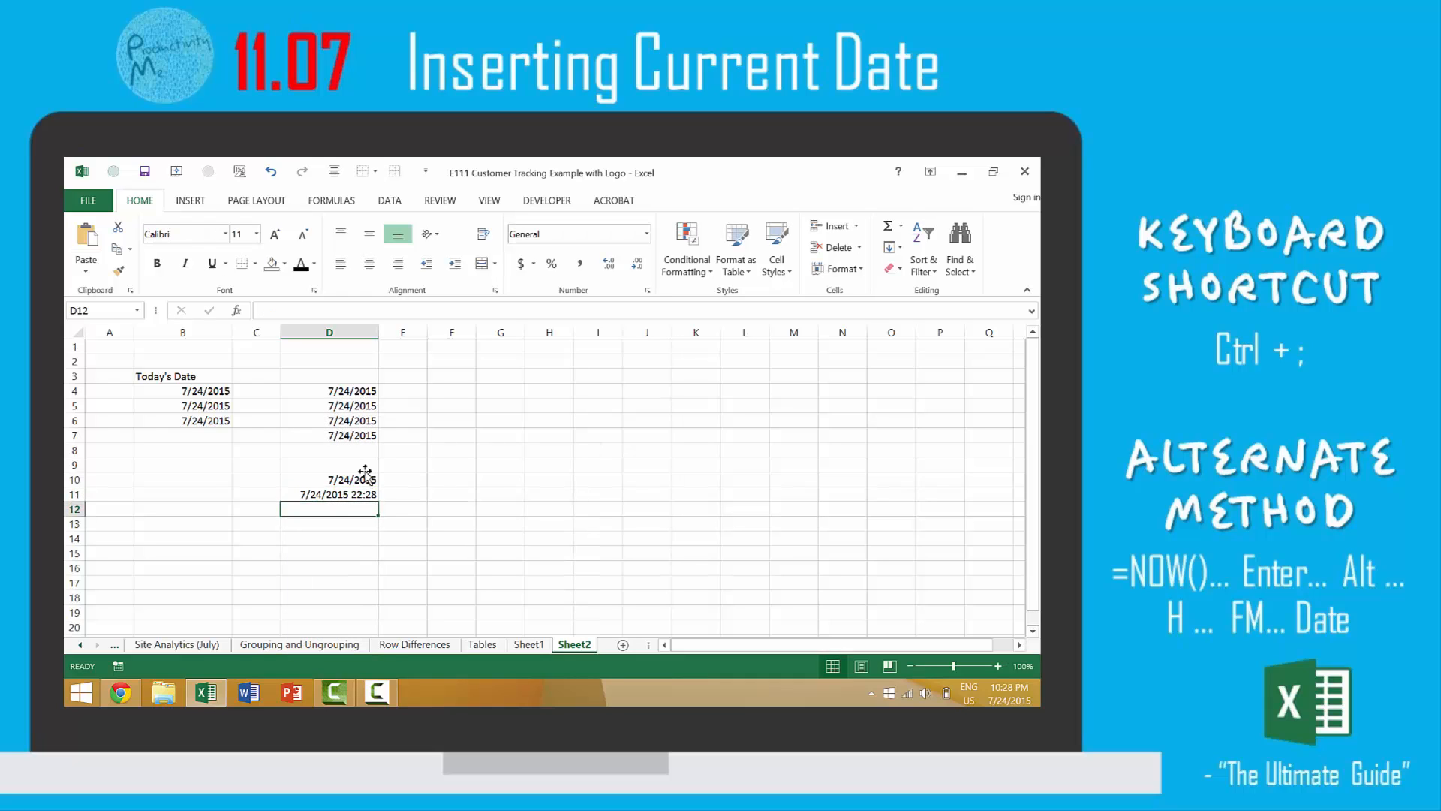
{"action": "key", "text": "Up"}
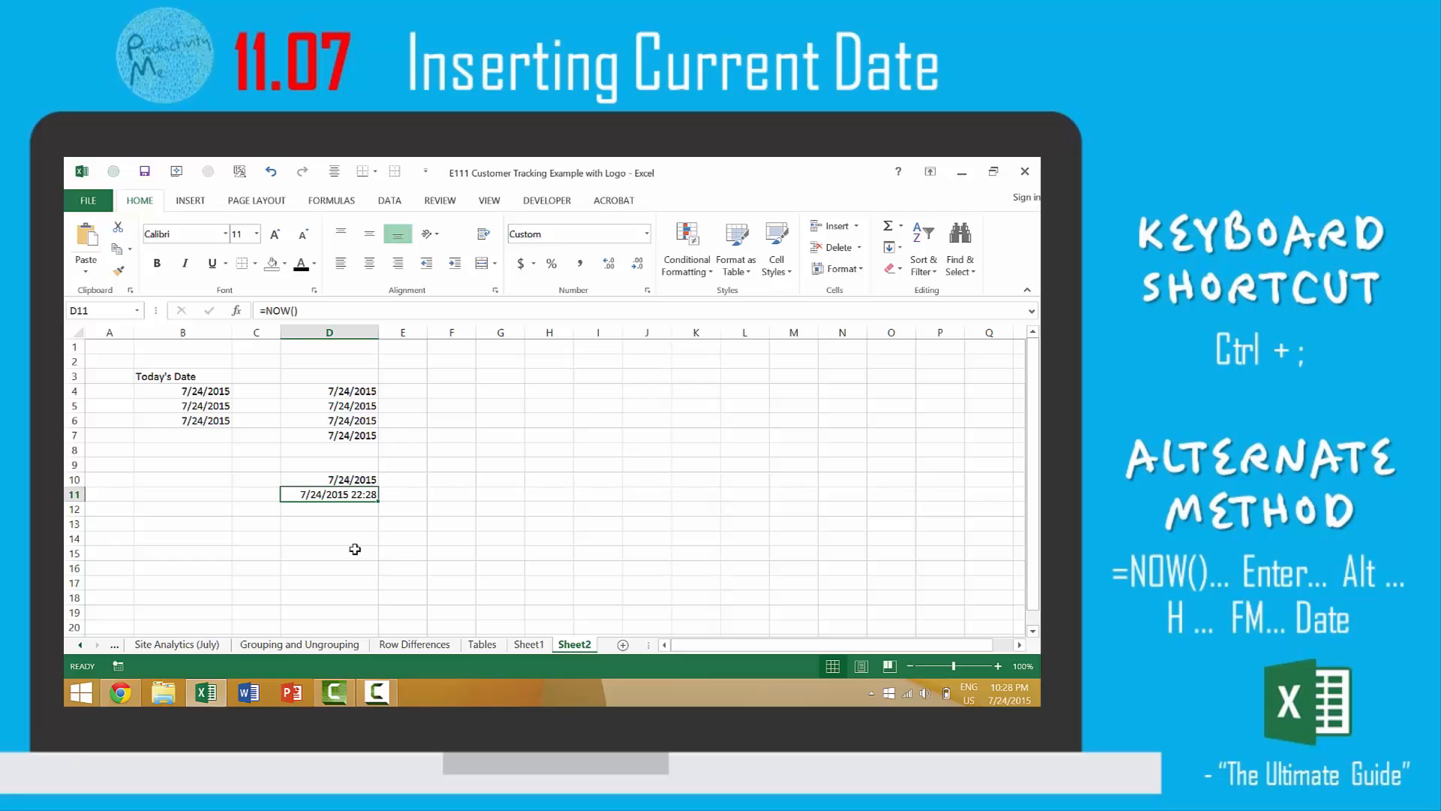
{"action": "left_click", "coordinate": [544, 235]}
{"action": "type", "text": "Short"}
{"action": "key", "text": "Return"}
Enter the formula =NOW() in cell D12
{"action": "left_click", "coordinate": [346, 514]}
{"action": "type", "text": "=now()"}
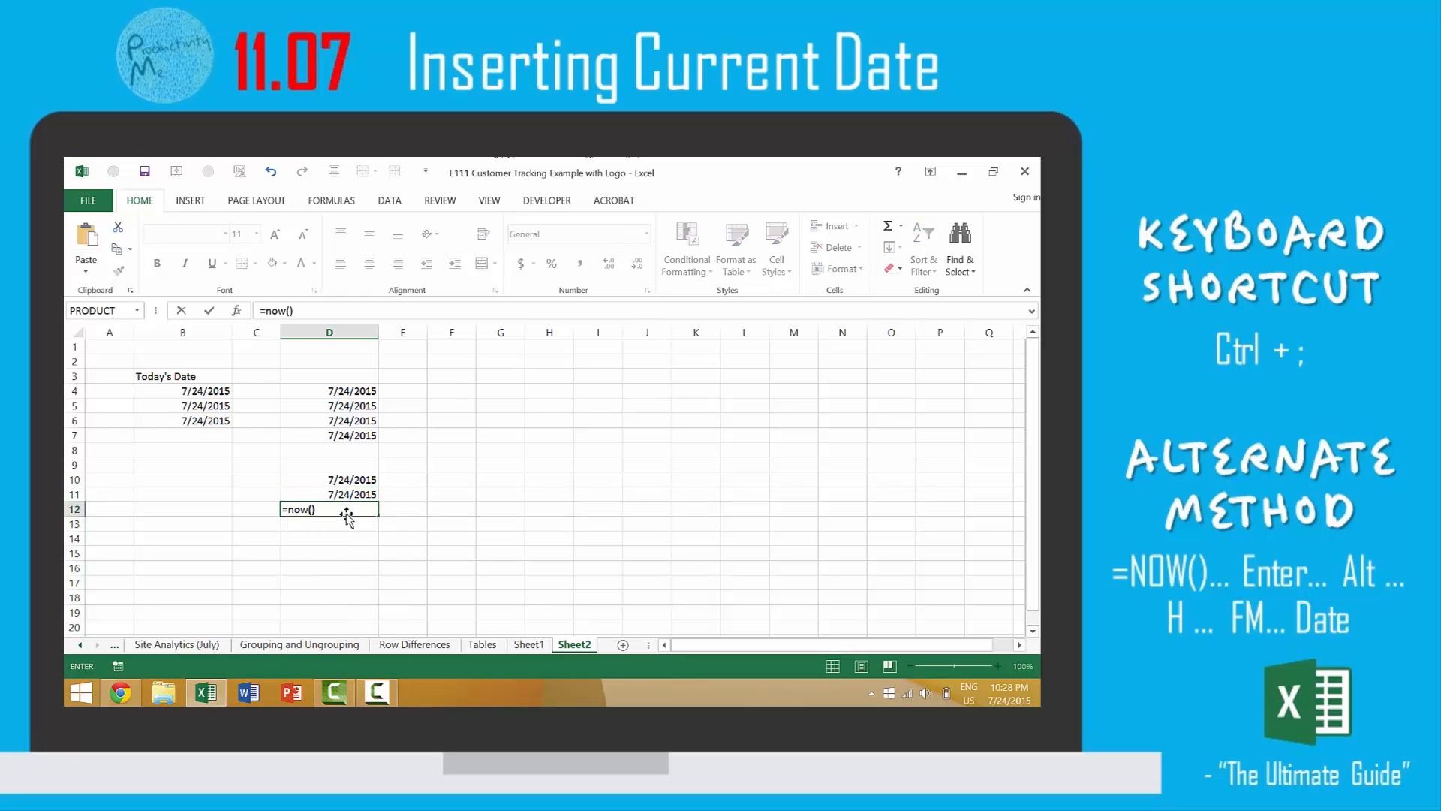
{"action": "key", "text": "Return"}
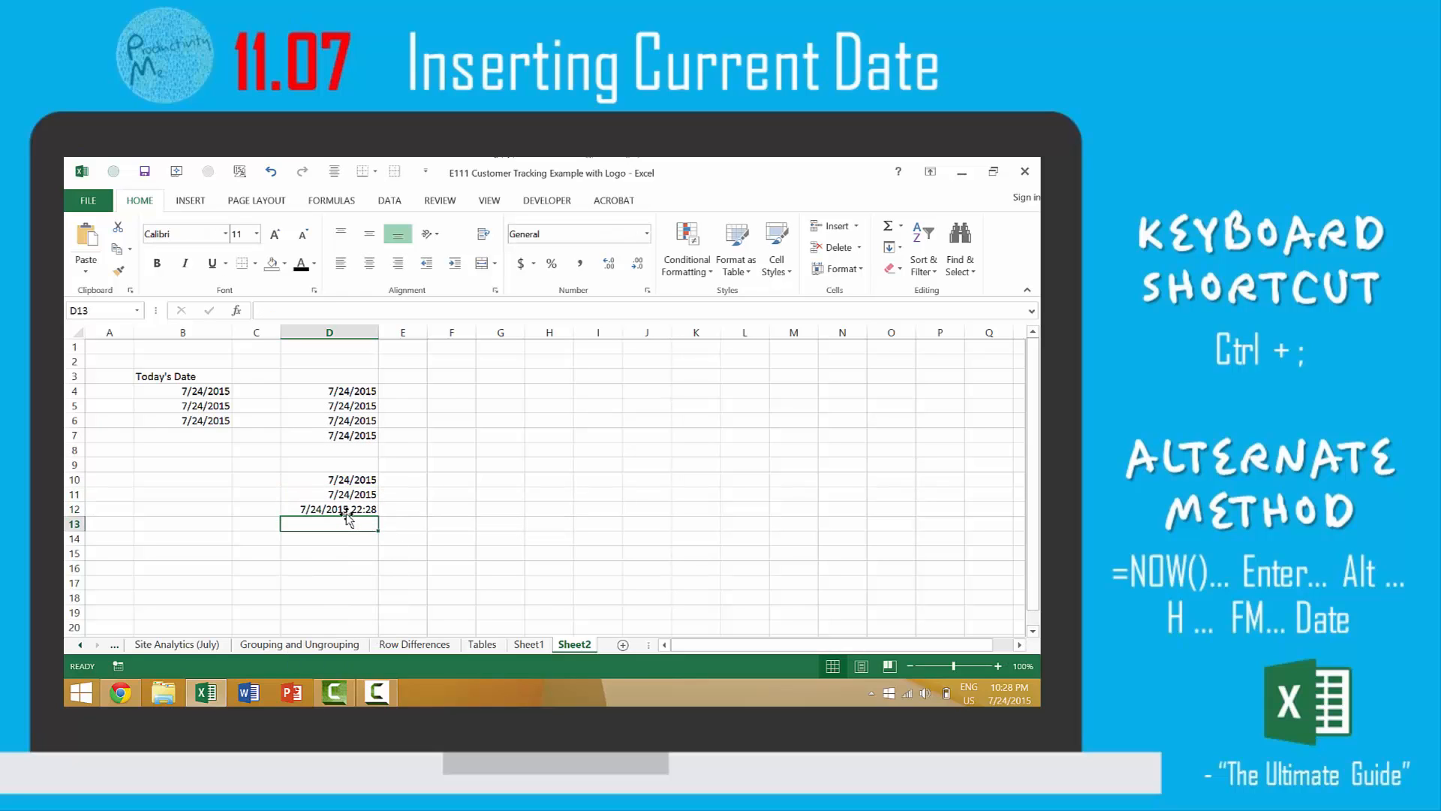
Apply the Date number format to cell D12 so that it shows only the date
{"action": "left_click", "coordinate": [346, 513]}
{"action": "key", "text": "alt"}
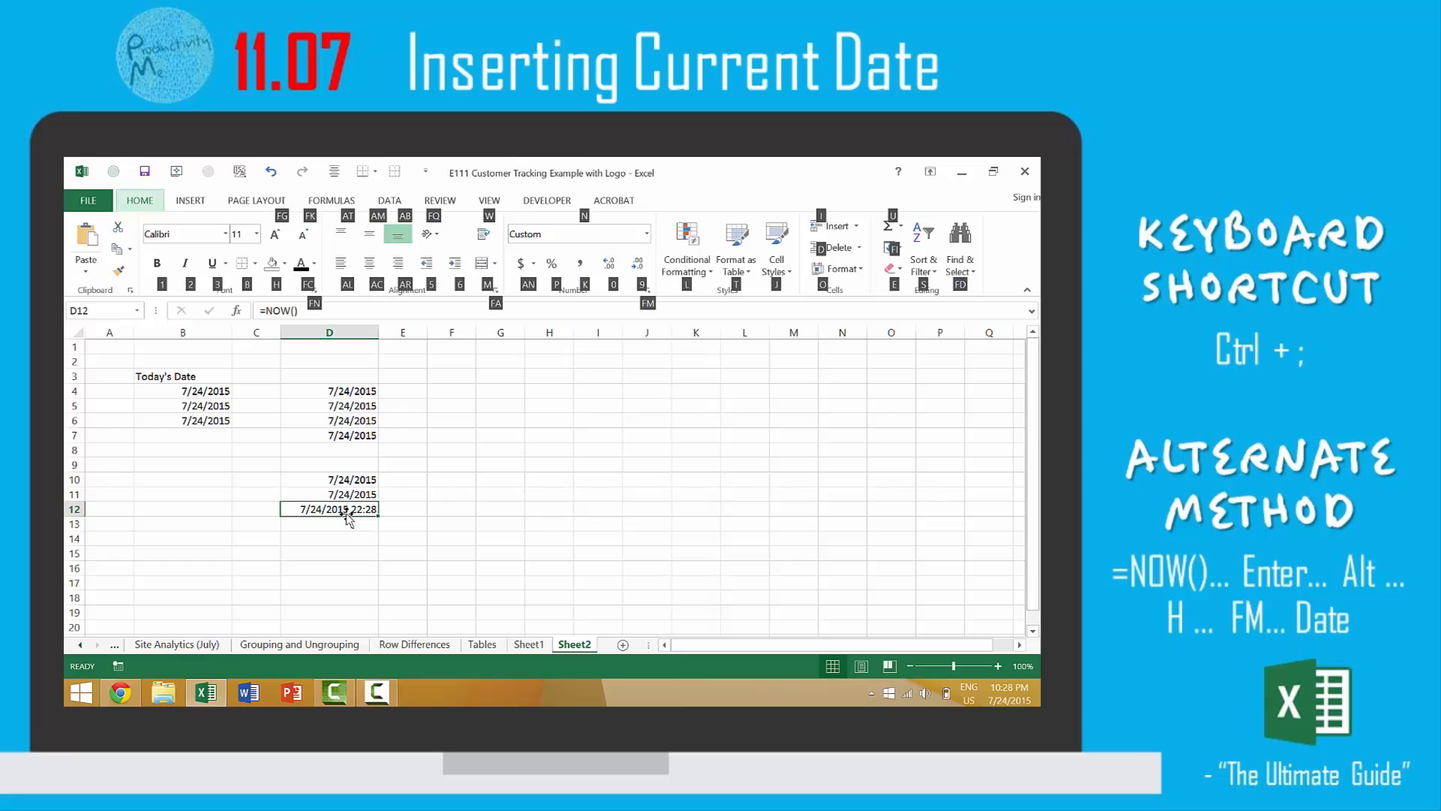
{"action": "key", "text": "h"}
{"action": "type", "text": "fm"}
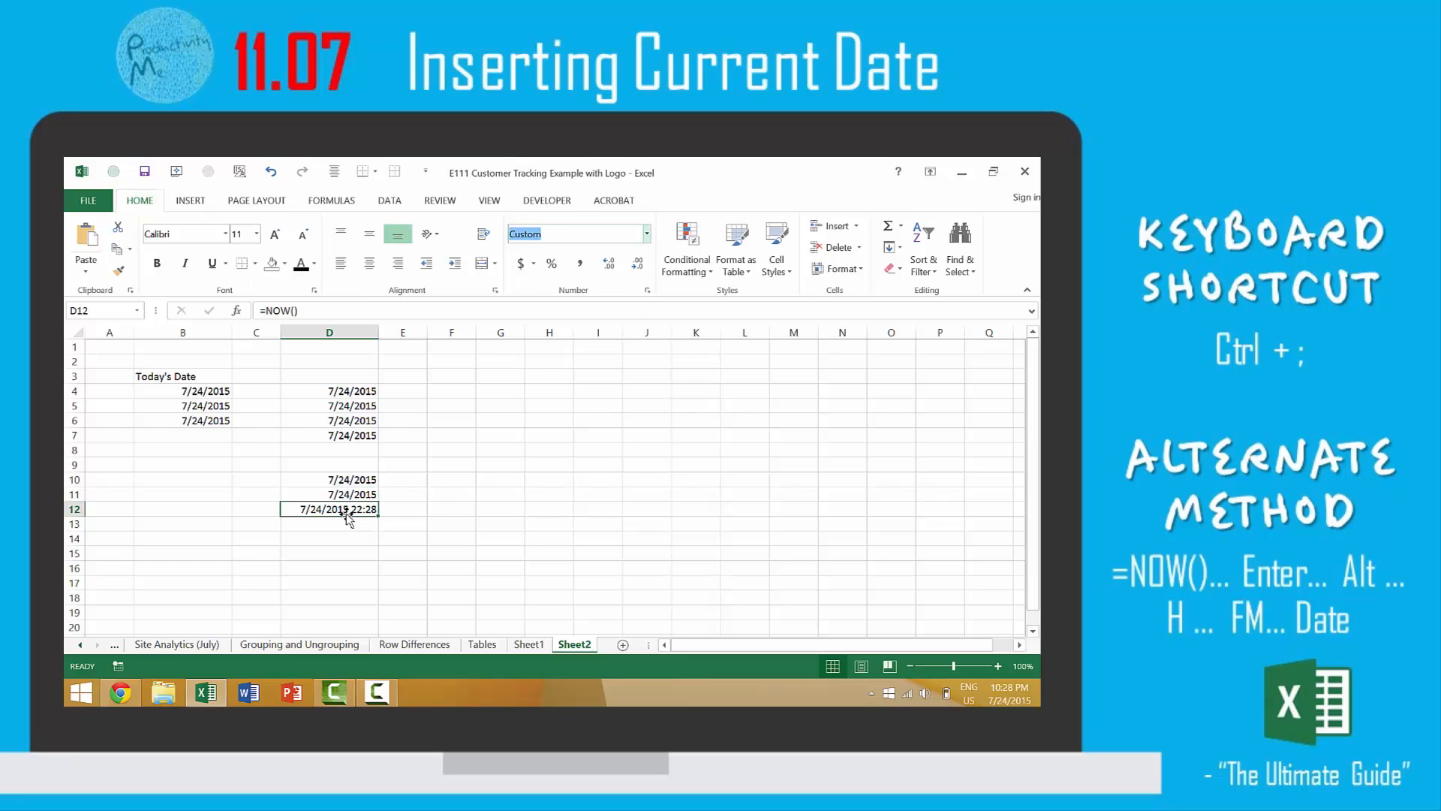
{"action": "type", "text": "Date"}
{"action": "key", "text": "Return"}
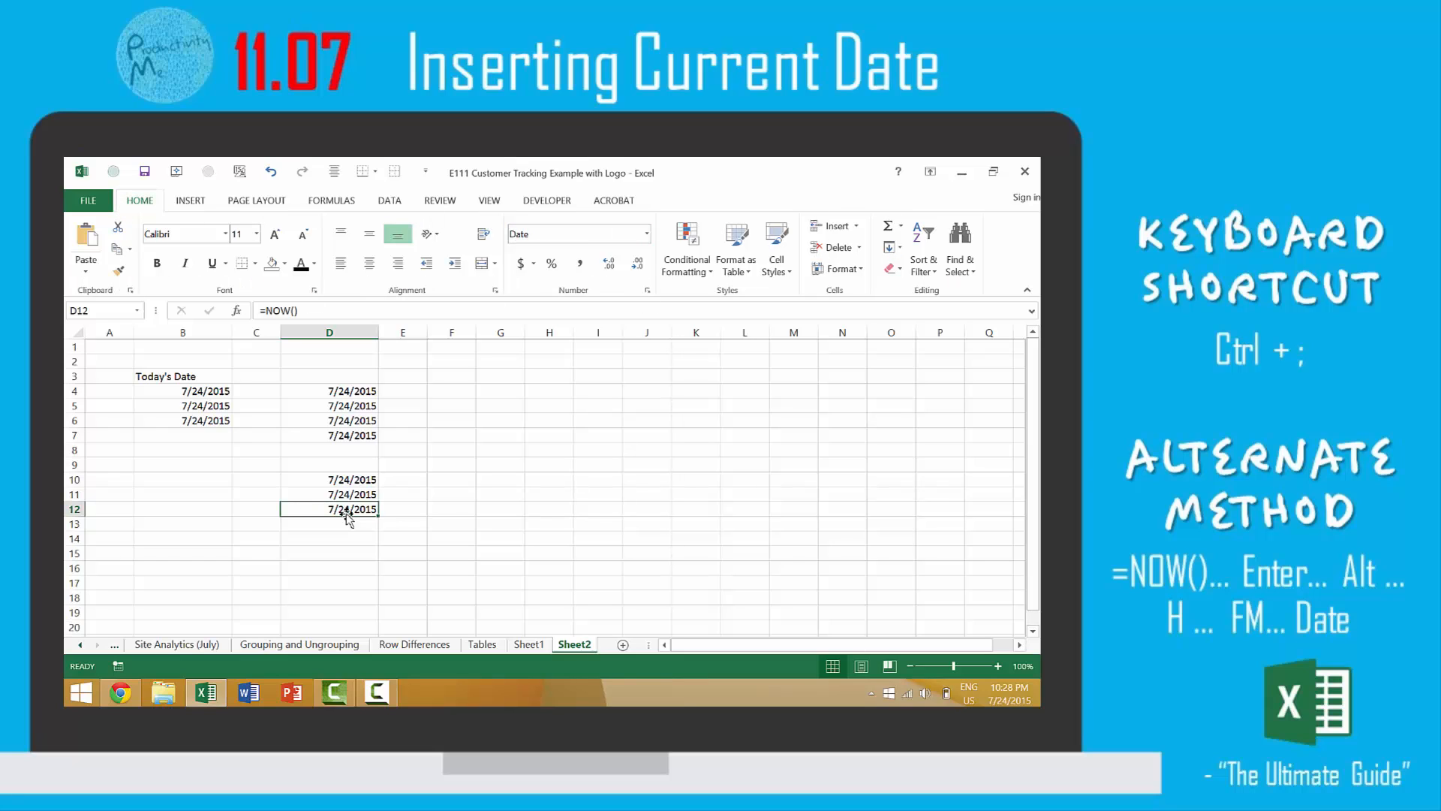